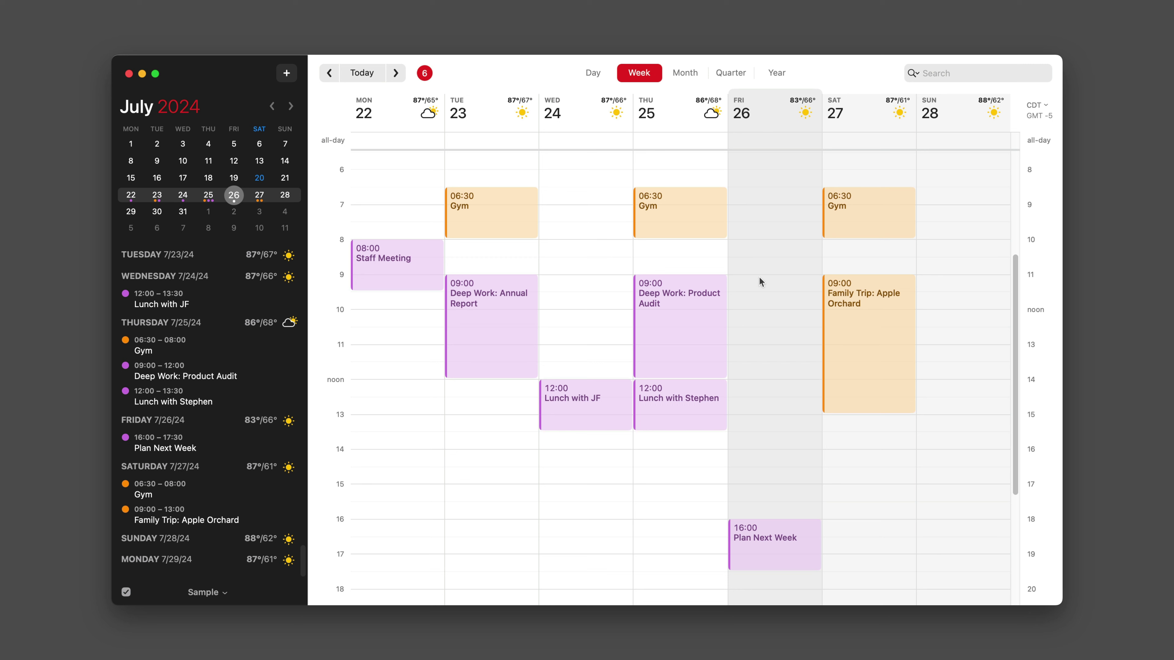
Draft a Sales Call event Friday 09:00–11:00 in the Sample Work calendar and expand its options.
drag(759, 277, 762, 344)
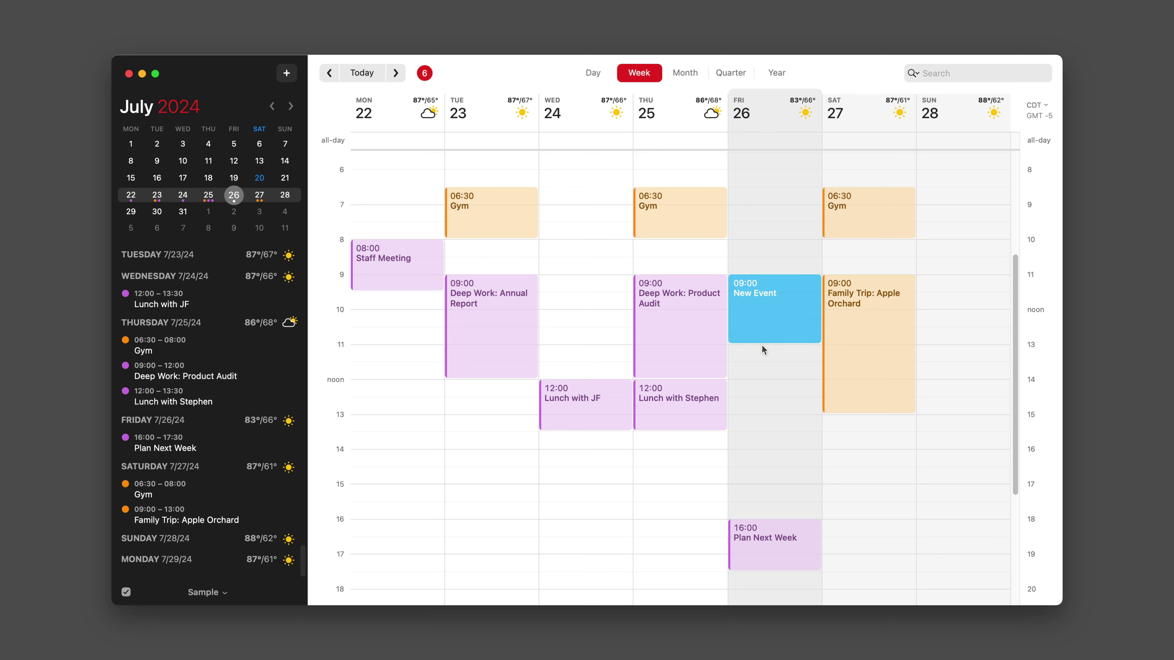
text(Sales Call)
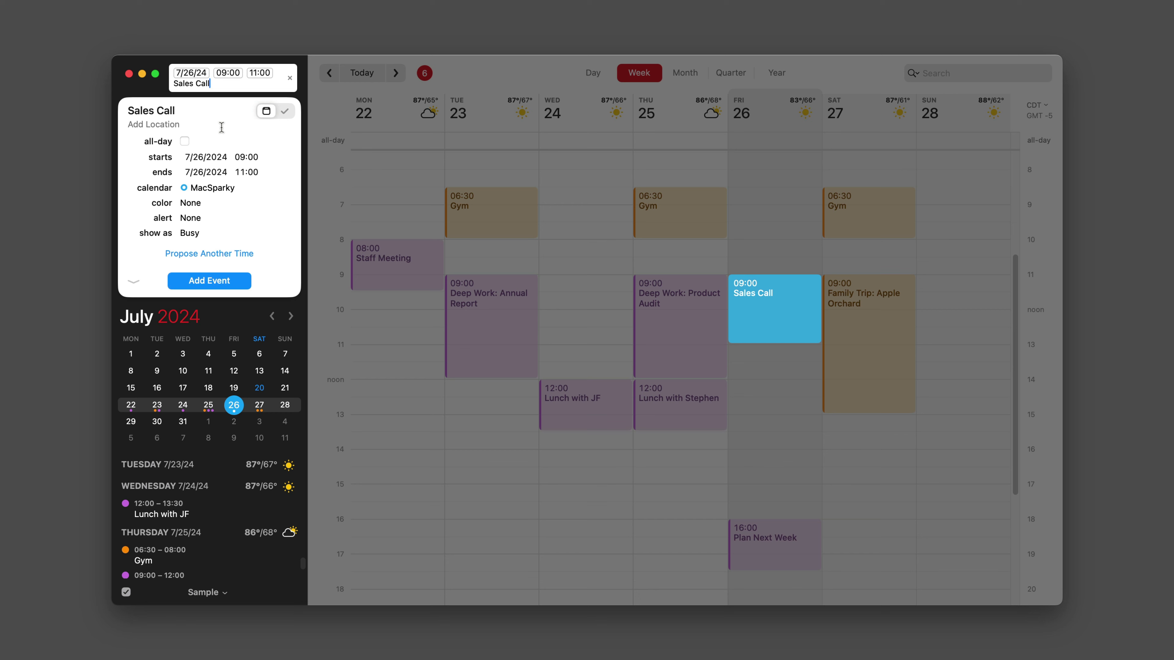
click(219, 190)
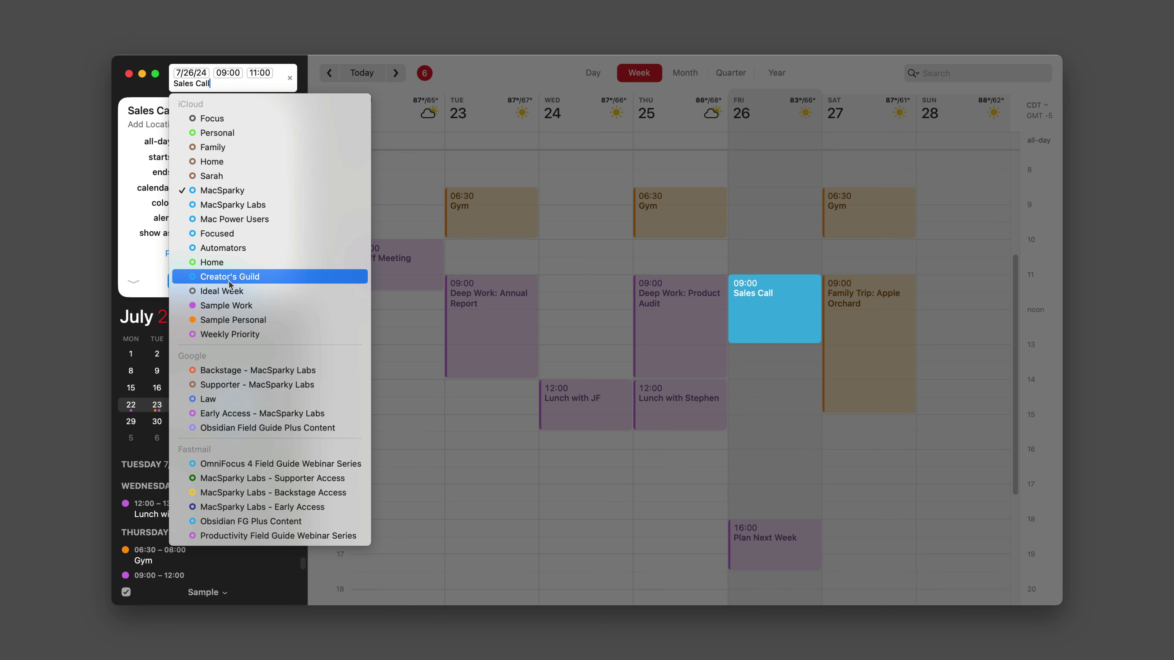
click(231, 306)
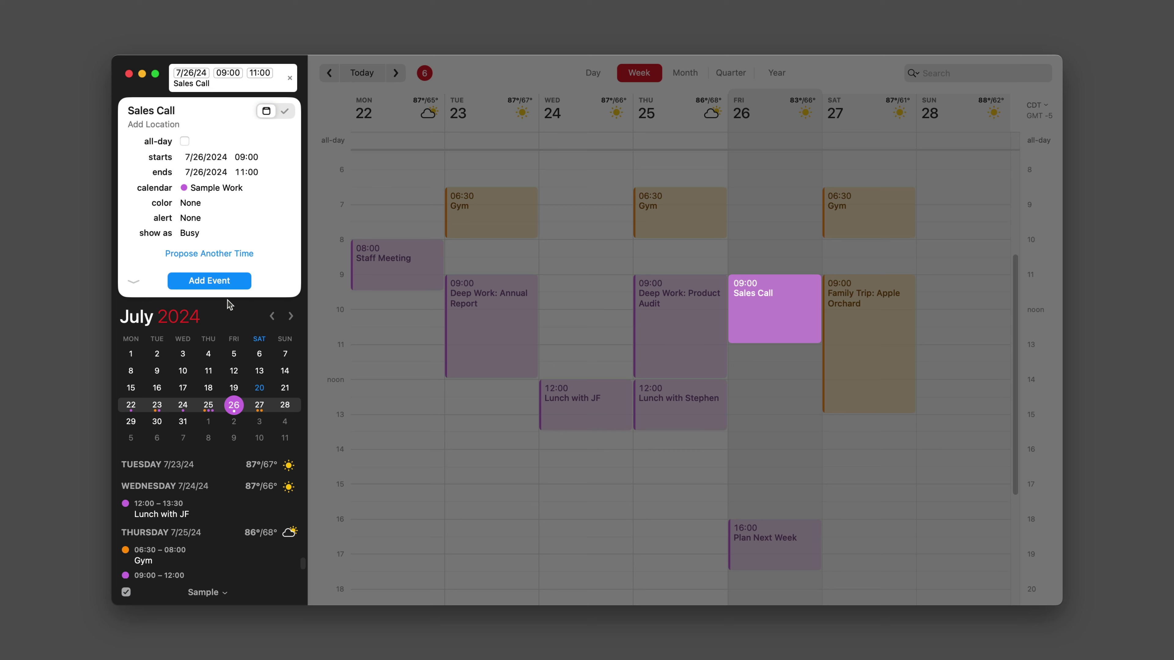
click(134, 282)
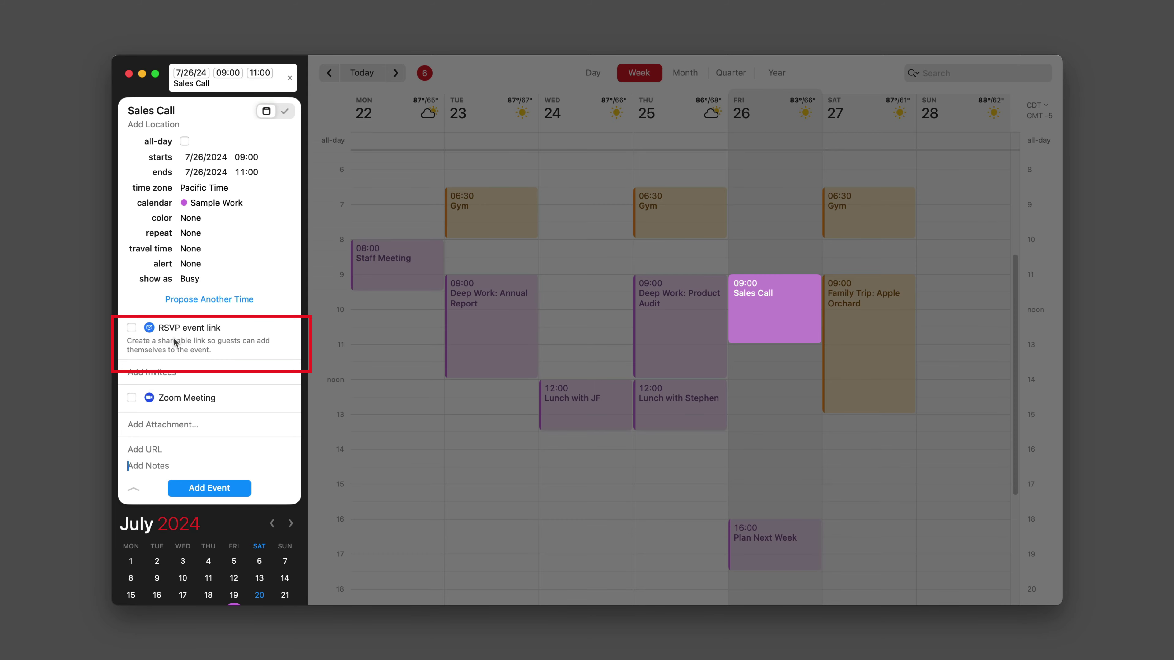
Enable an RSVP event link for Sales Call, allowing maybe and decline responses.
click(132, 327)
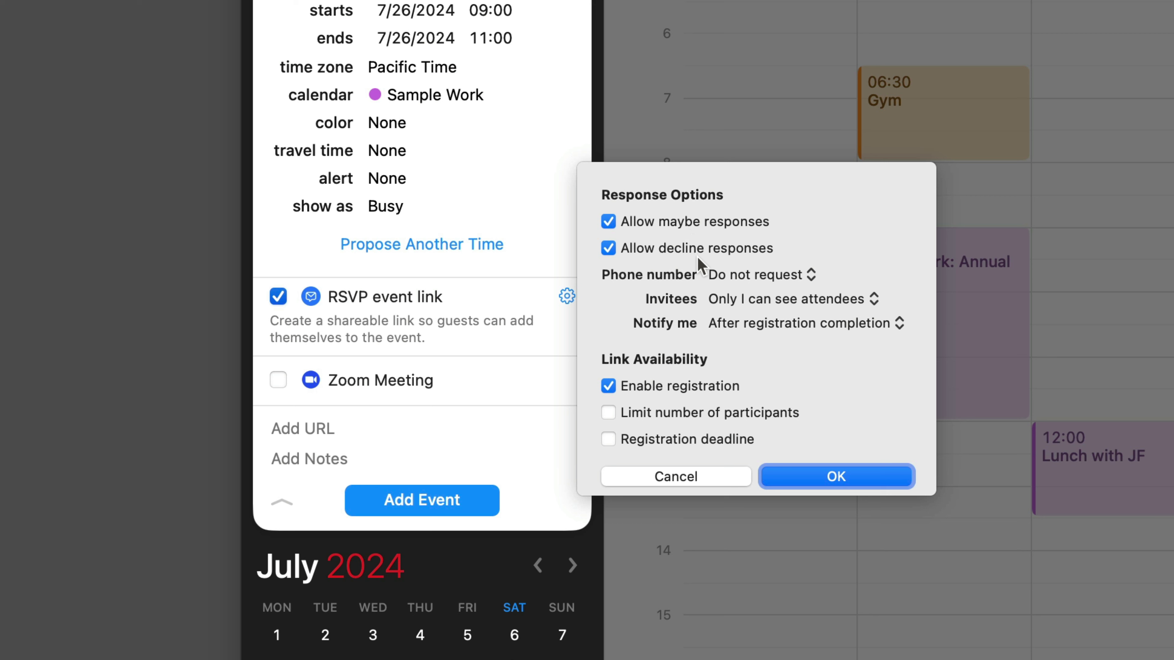
click(610, 250)
click(609, 223)
click(607, 224)
click(609, 250)
click(781, 276)
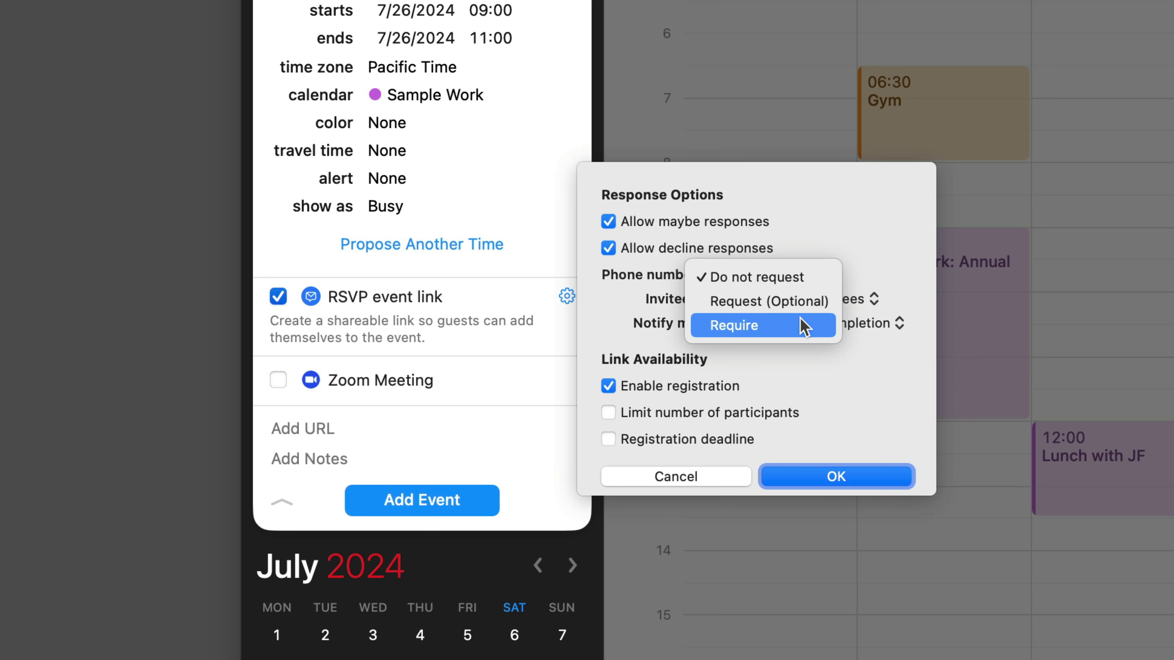
click(797, 284)
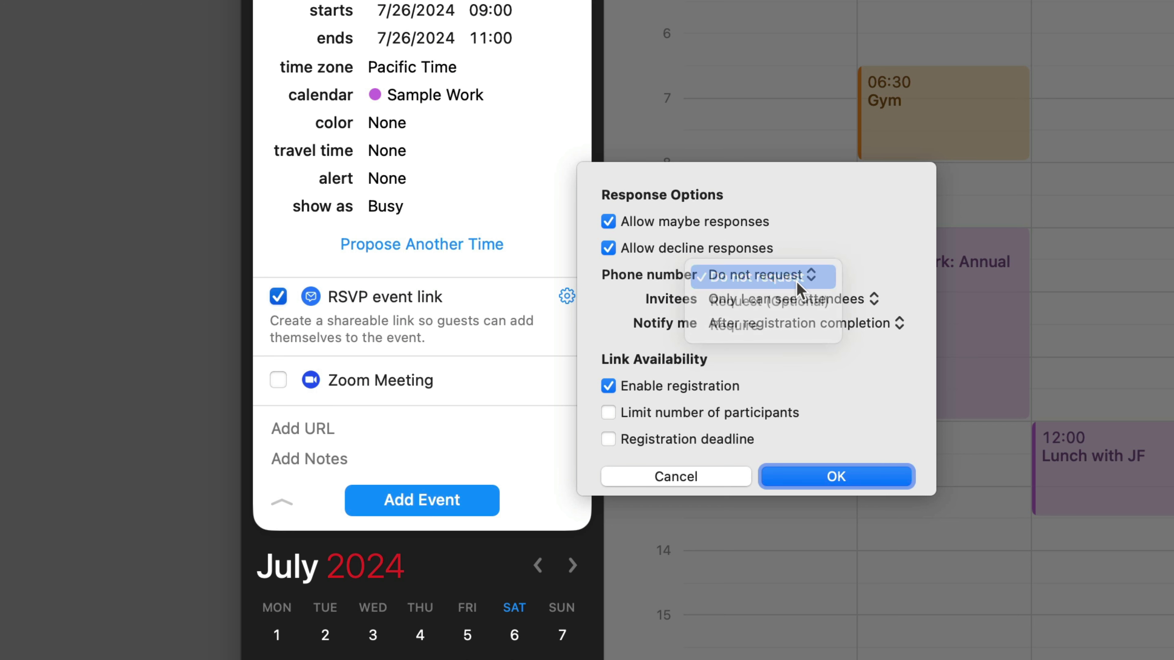
click(854, 309)
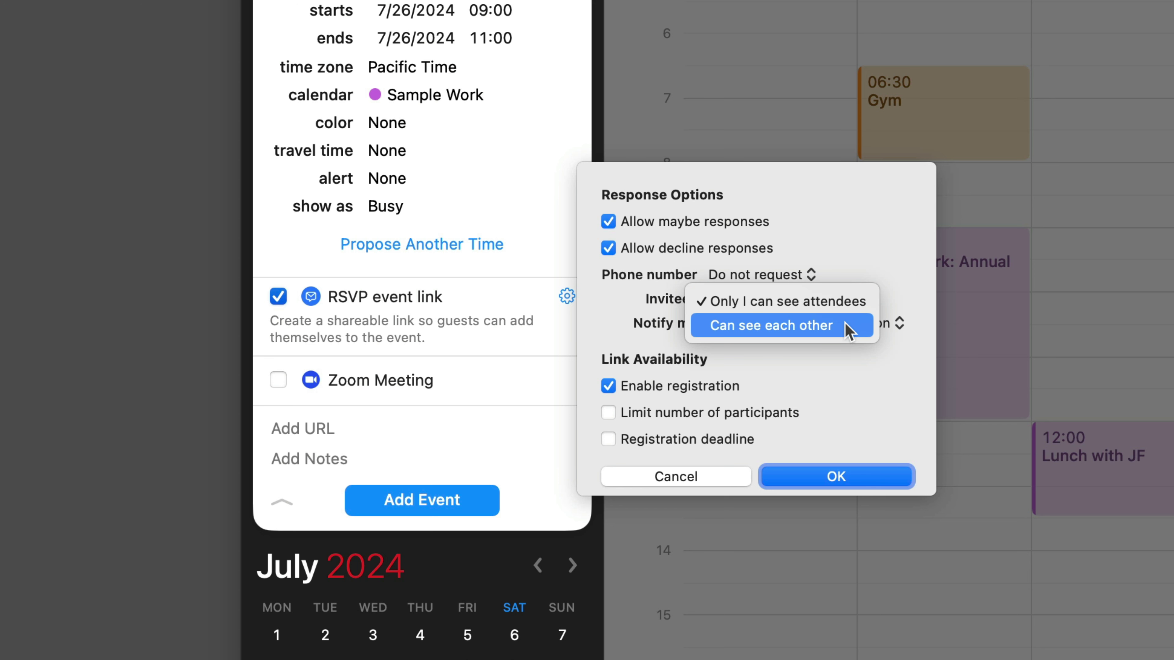
click(845, 326)
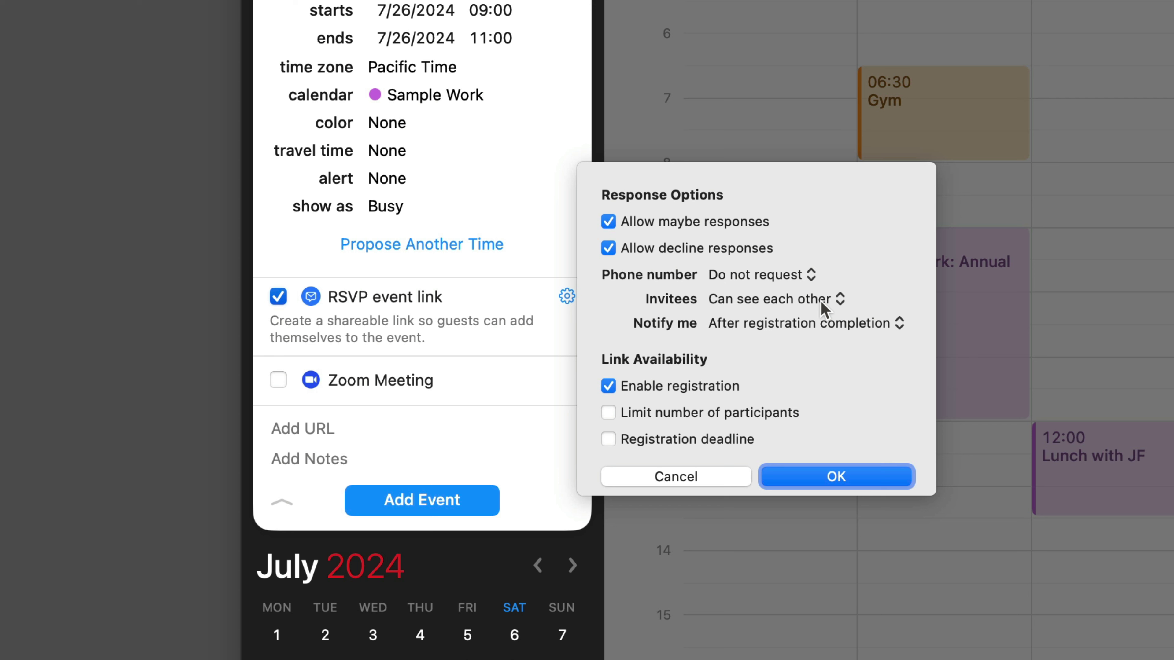
click(833, 301)
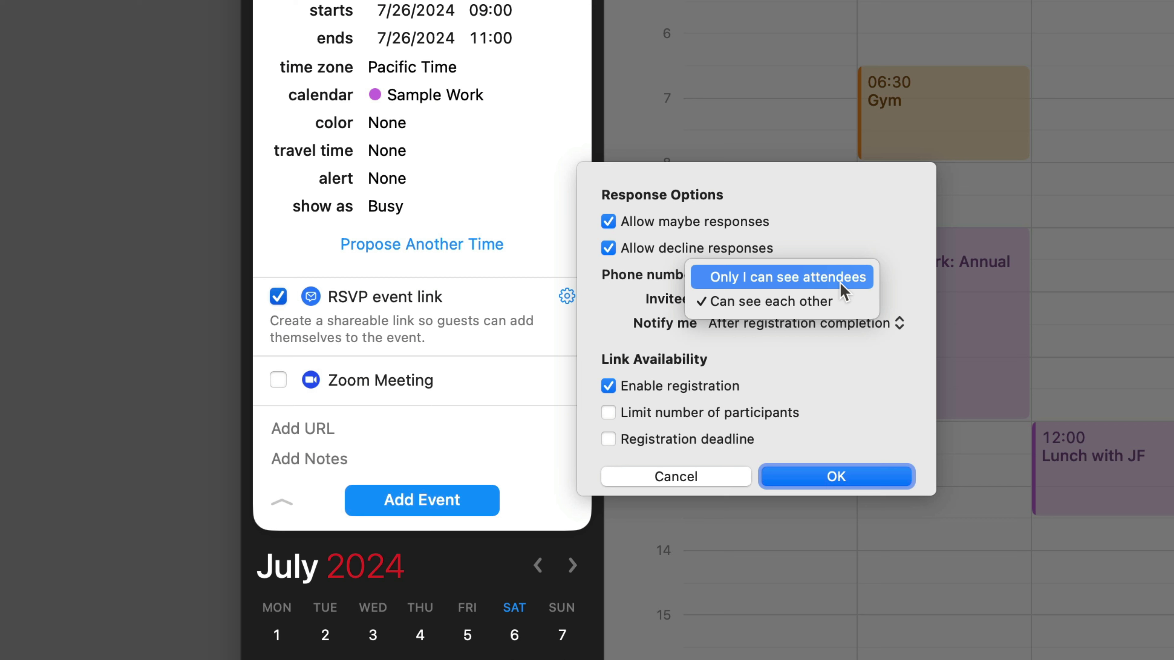
click(844, 291)
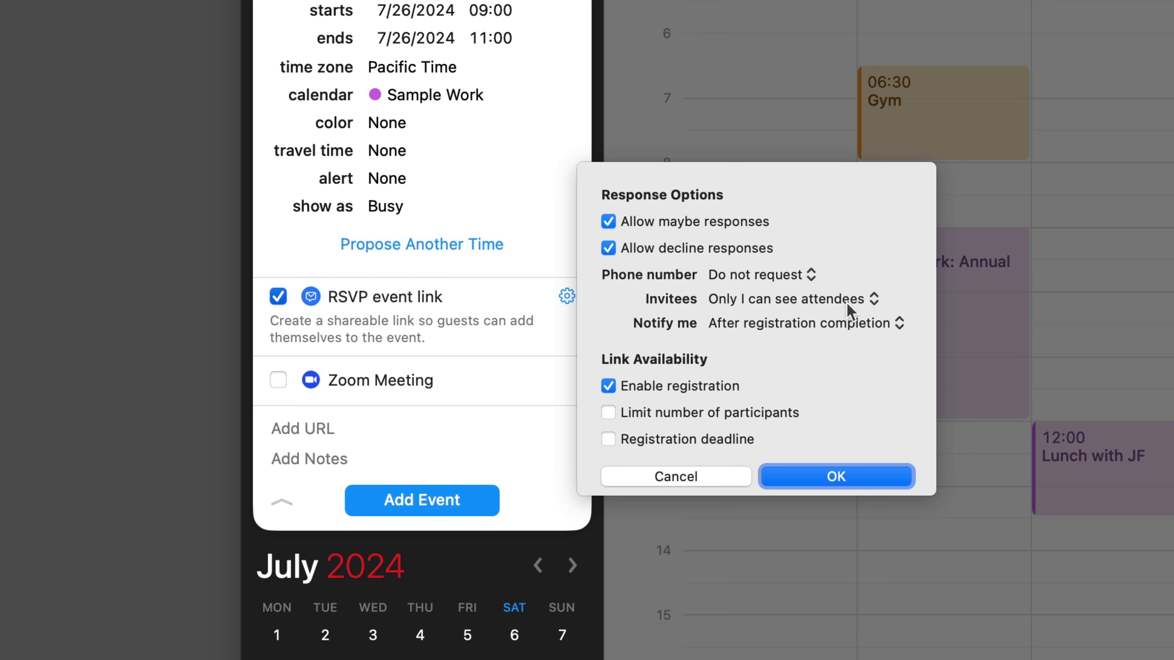
click(860, 331)
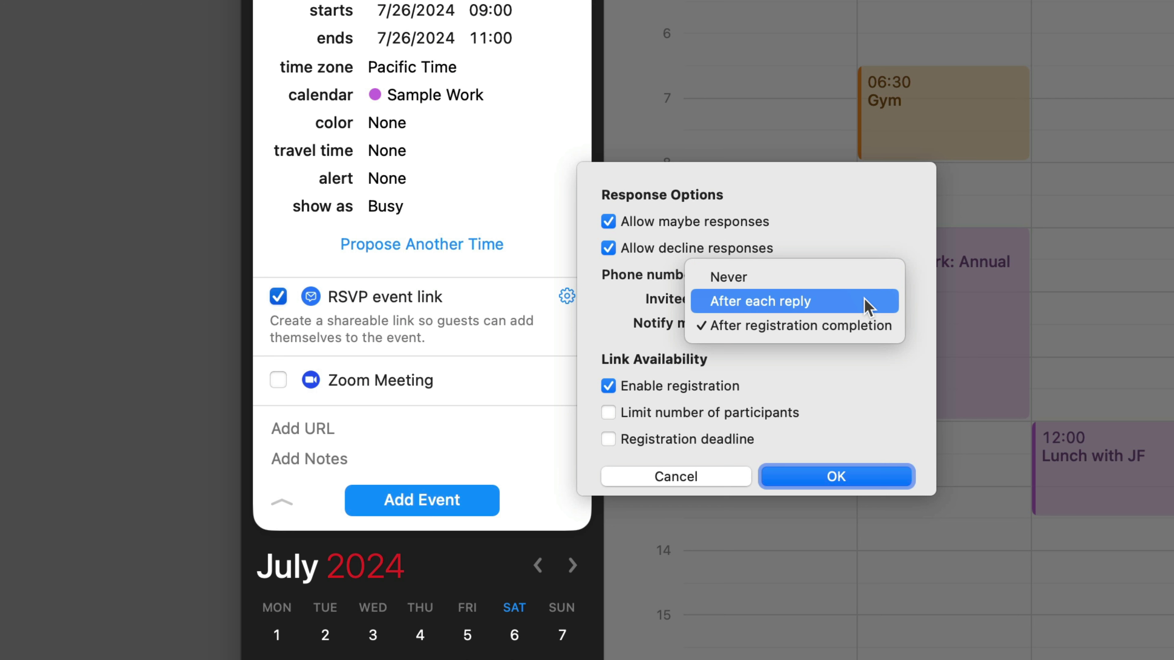
click(867, 302)
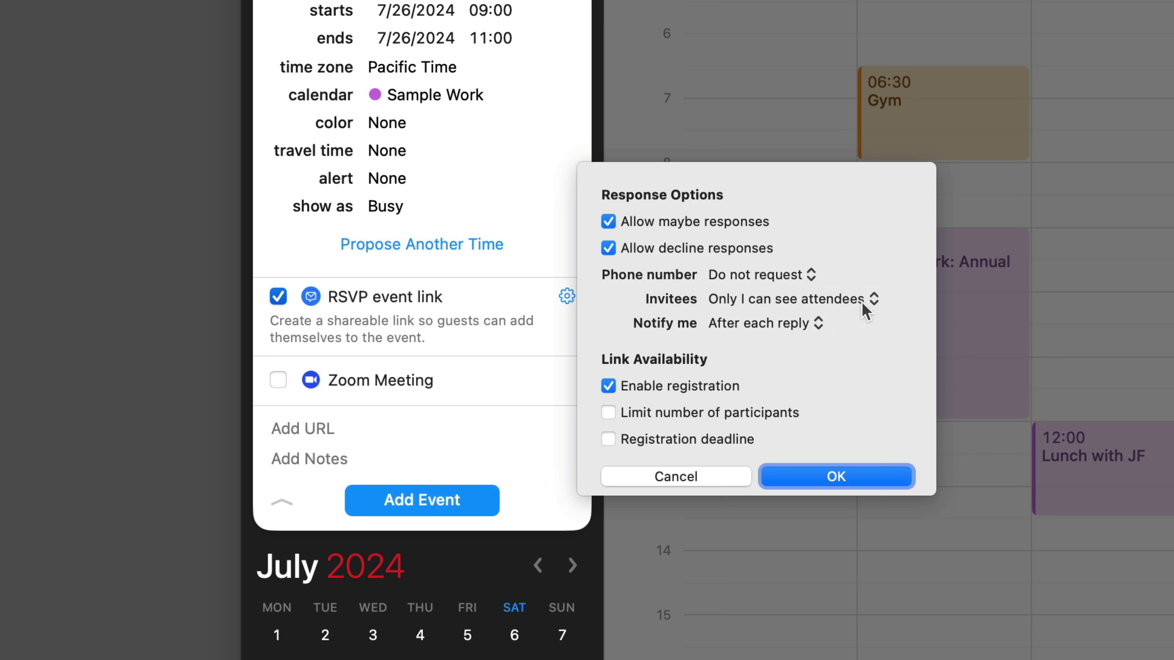
click(805, 321)
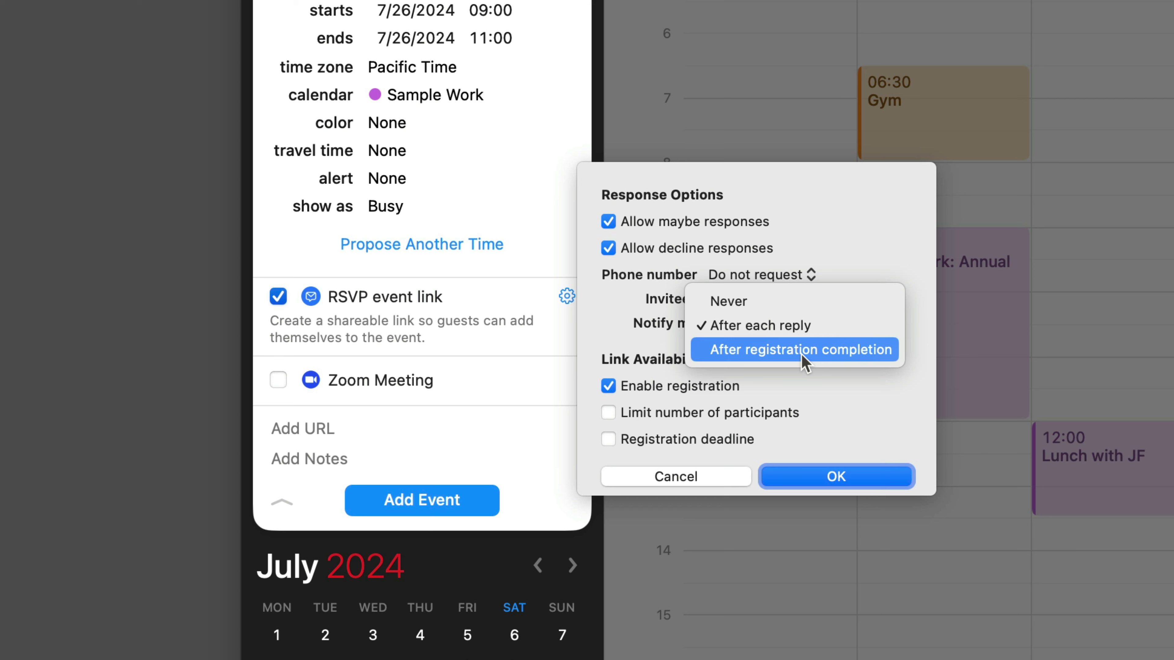
click(805, 363)
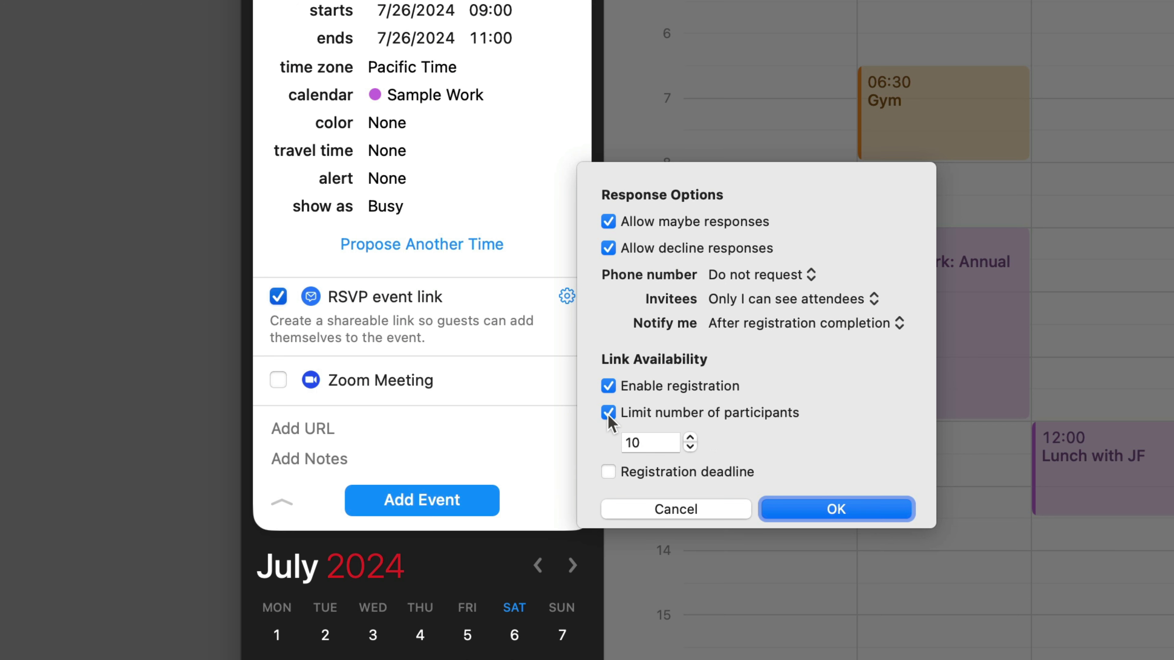
Confirm the RSVP response options with no participant limit and no registration deadline.
click(654, 442)
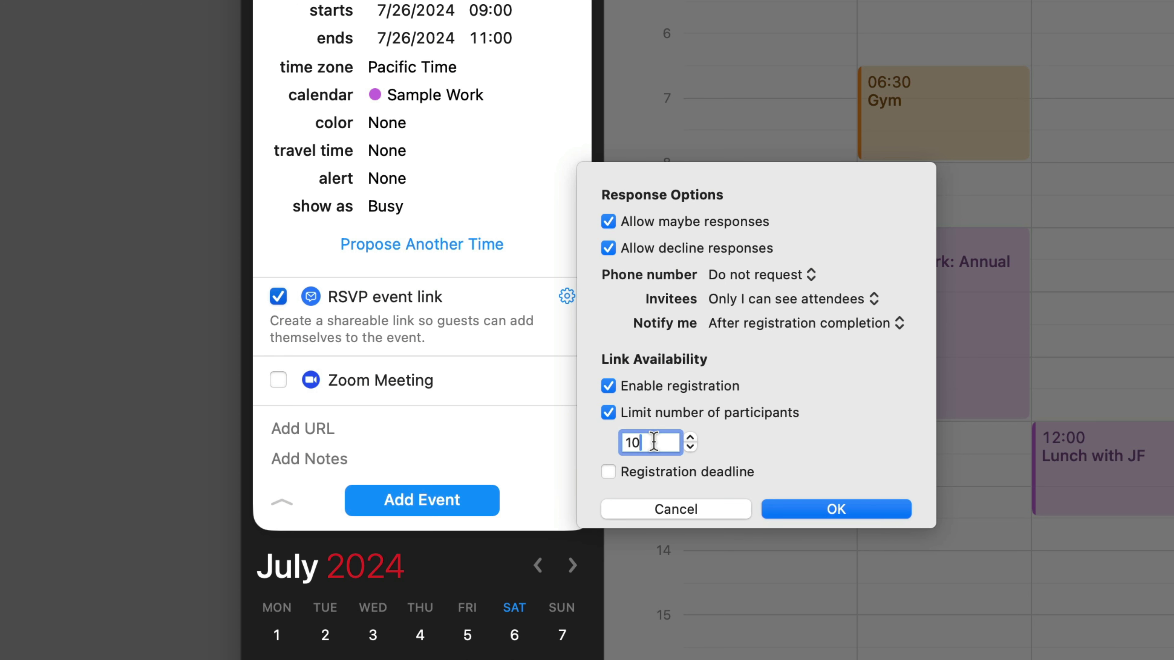
text(0)
click(607, 414)
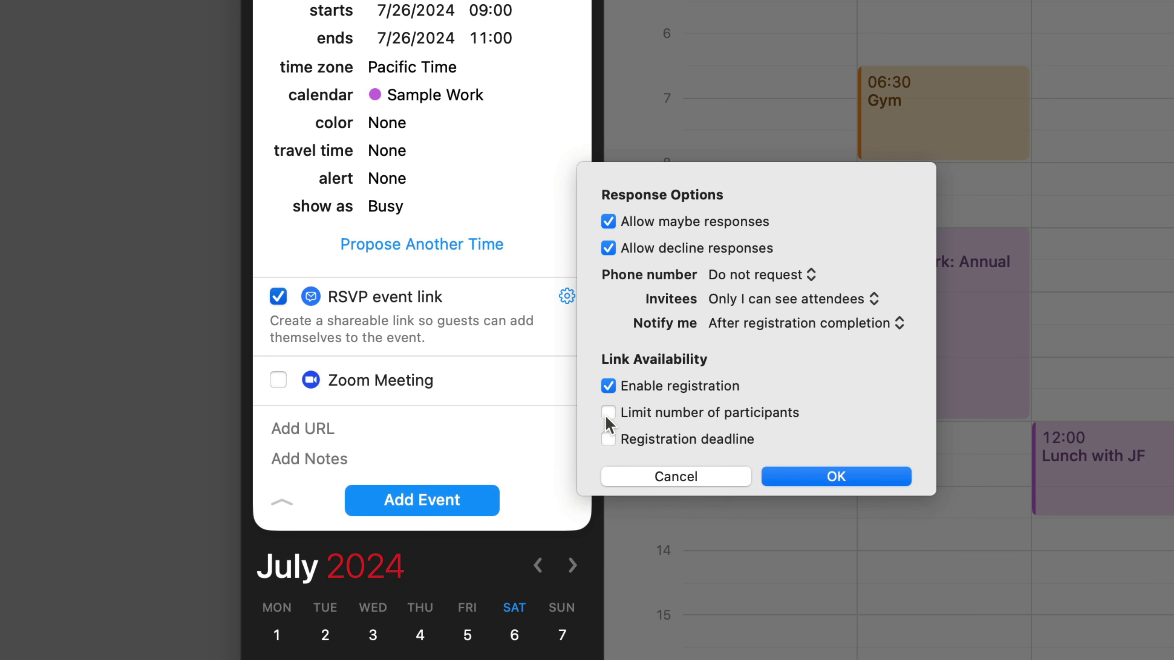
click(607, 440)
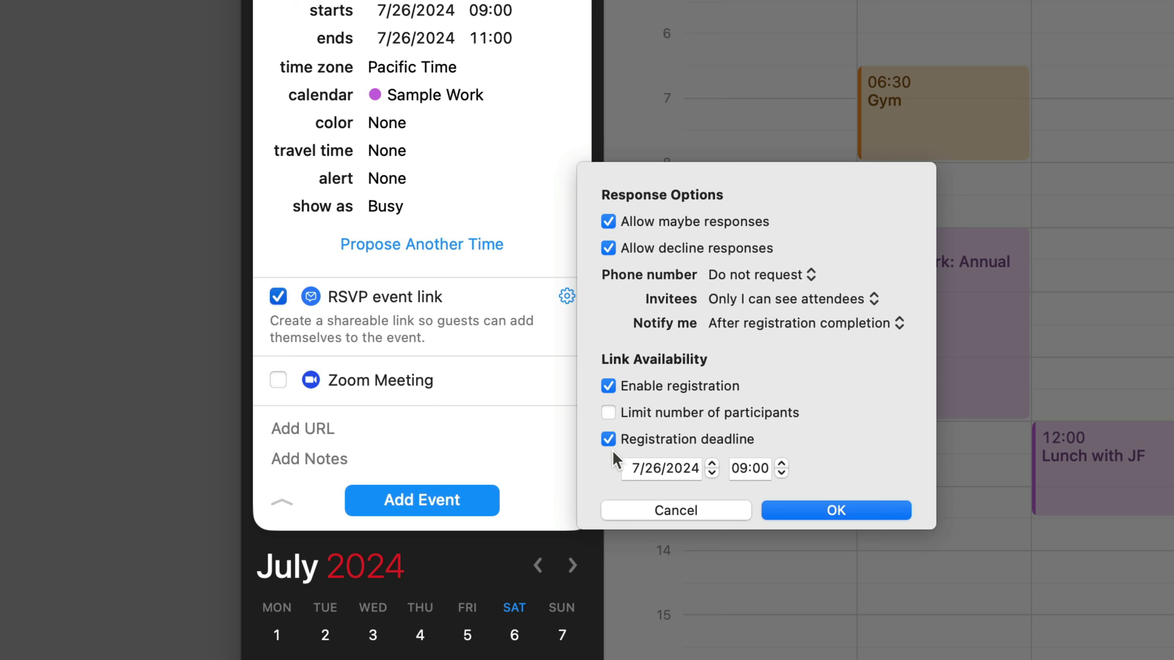
click(607, 439)
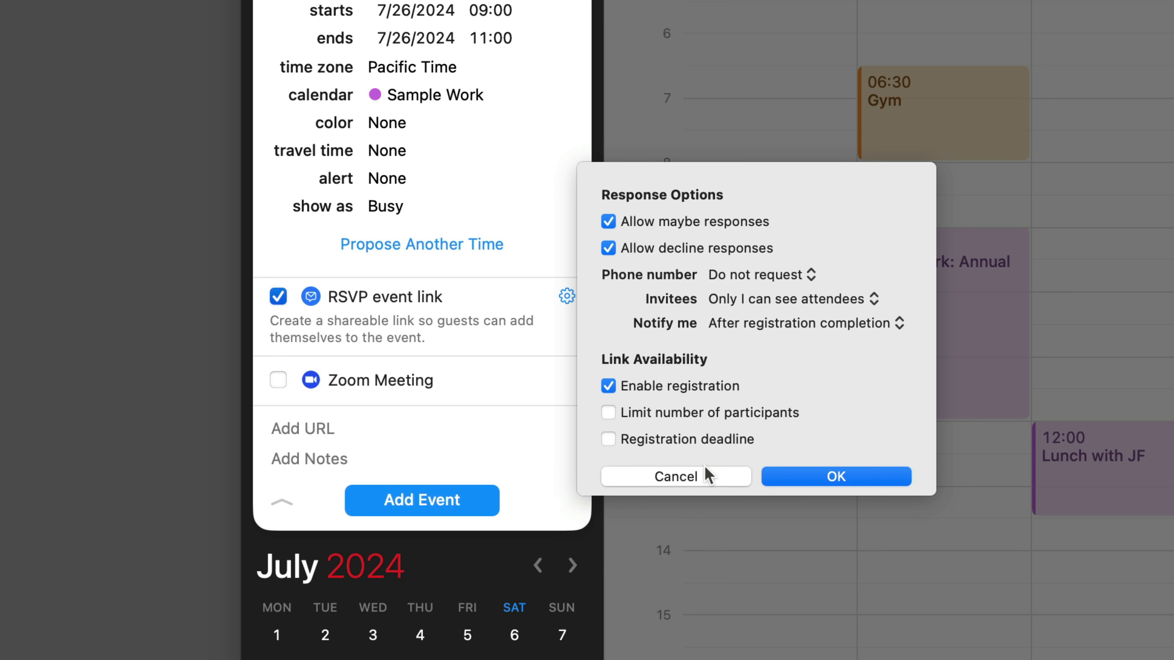
click(820, 477)
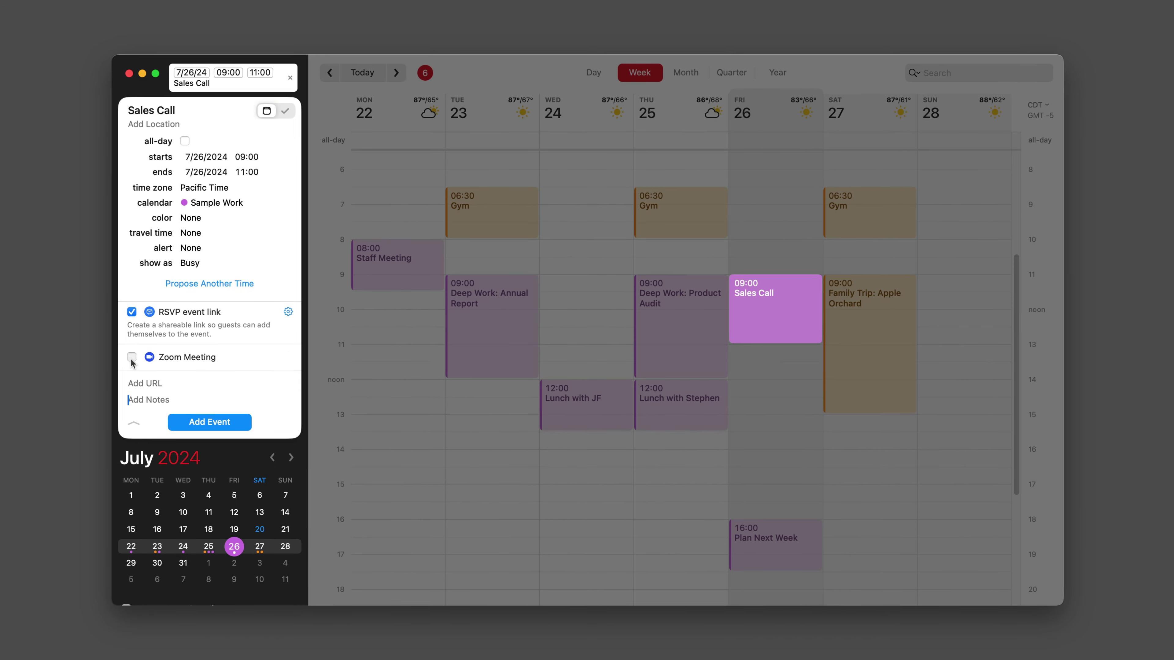
Attach a Zoom meeting to Sales Call and add the event.
click(131, 358)
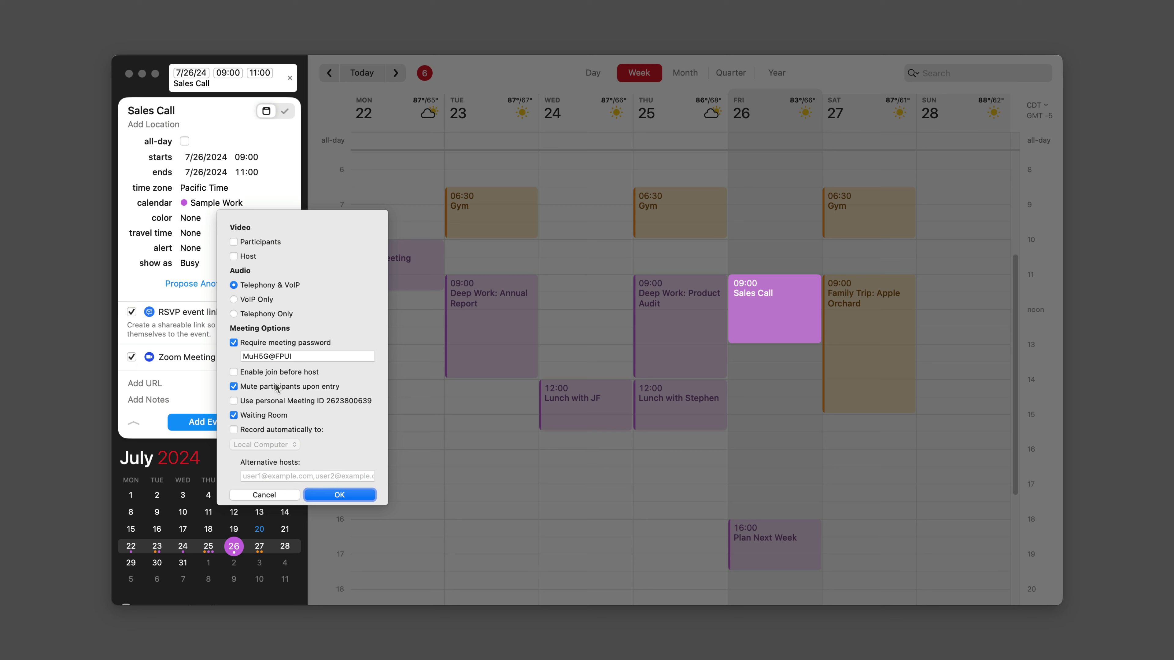
click(334, 496)
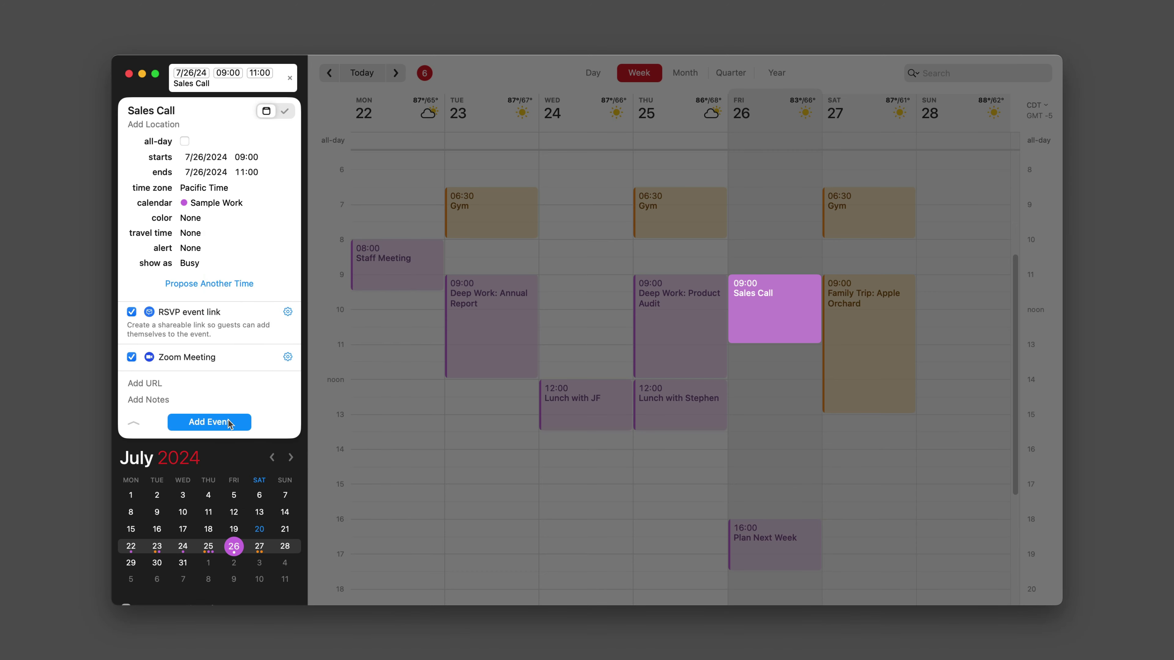
click(210, 421)
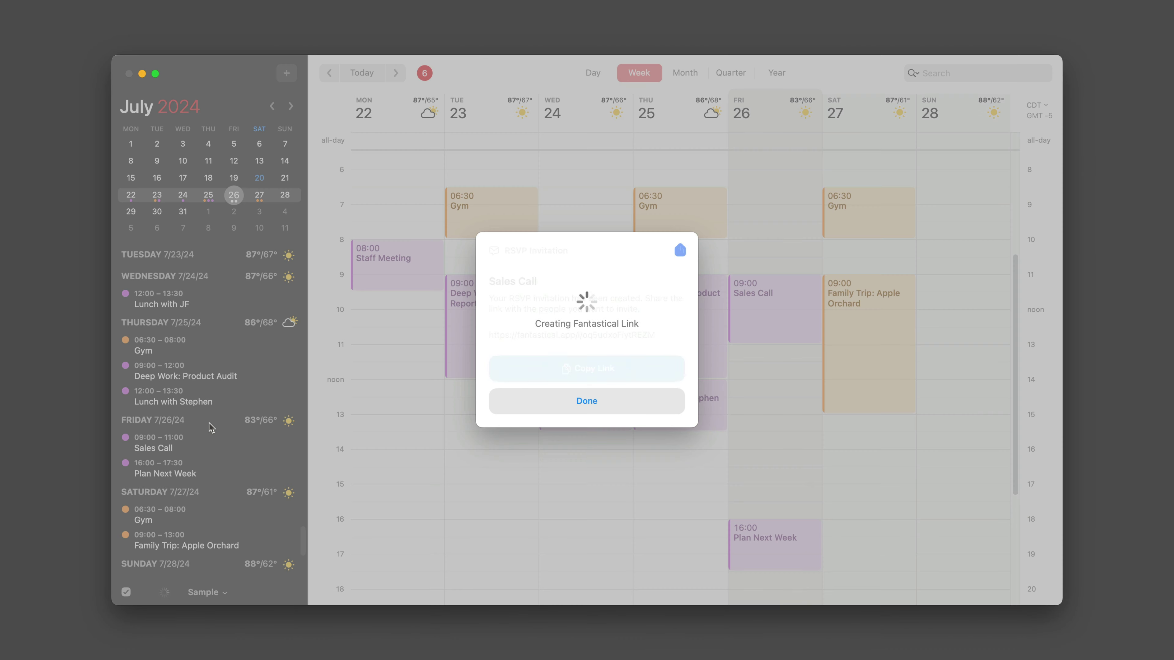
Copy the newly created Sales Call RSVP invitation link.
scroll(217, 426, up, 5)
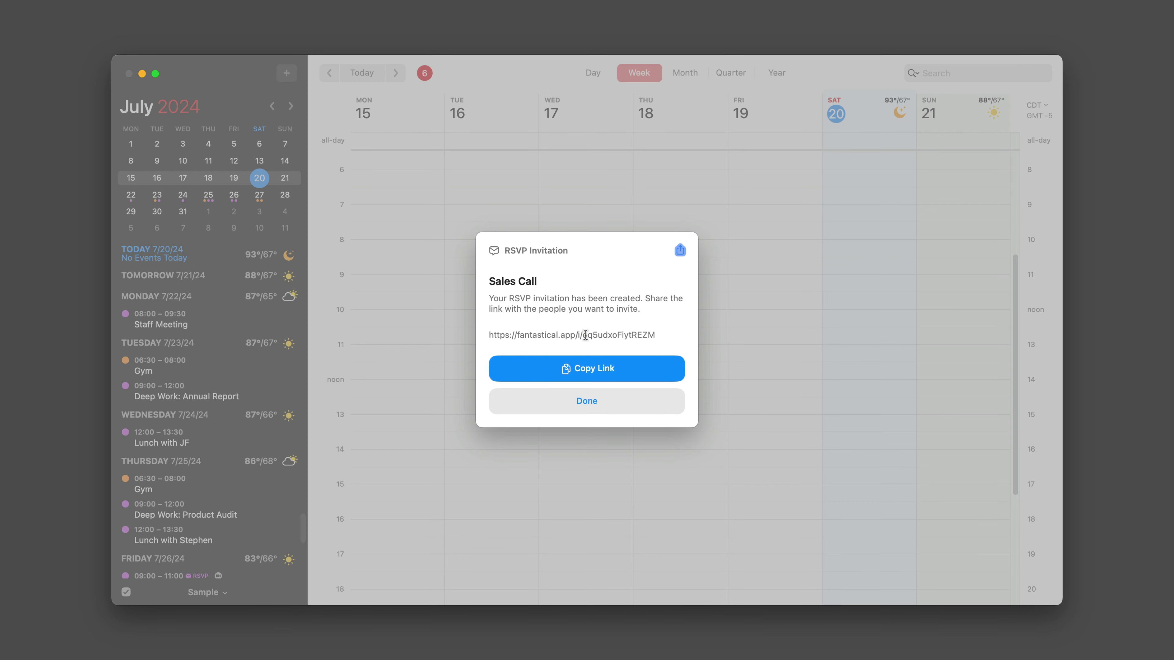
click(584, 371)
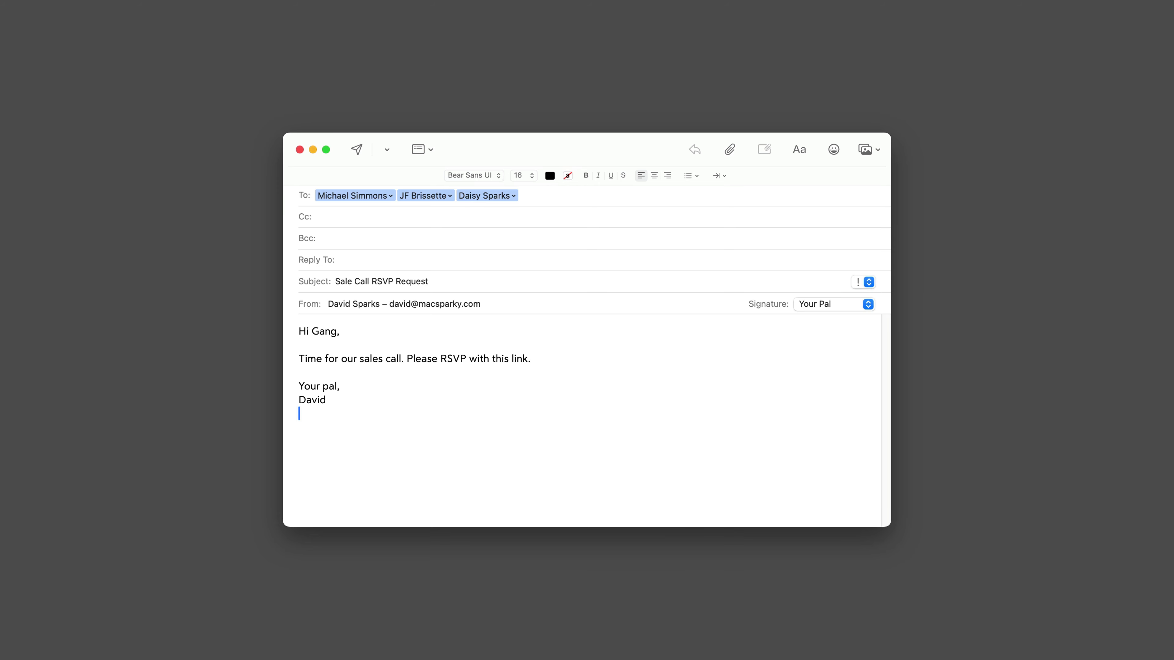
Hyperlink 'Please RSVP with this link.' to the copied RSVP URL and send the email.
click(550, 353)
key(shift+Left)
key(shift+Left)
key(shift+Left)
key(shift+Left)
key(shift+Left)
key(shift+Left)
key(shift+Left)
key(shift+Left)
key(shift+Left)
key(shift+Left)
key(shift+Left)
key(shift+Left)
key(shift+Left)
key(shift+Left)
key(shift+Left)
key(shift+Left)
key(shift+Left)
key(shift+Left)
key(shift+Left)
key(shift+Left)
key(shift+Left)
key(shift+Left)
key(shift+Left)
key(shift+Left)
key(shift+Left)
key(shift+Left)
key(shift+Left)
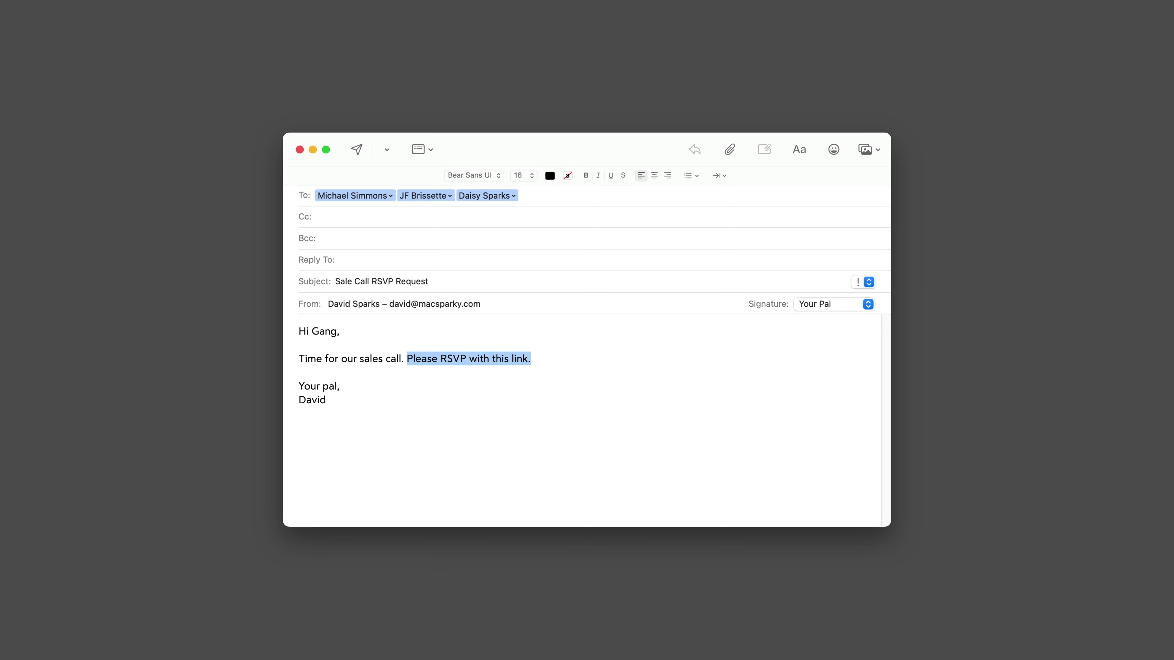
key(cmd+k)
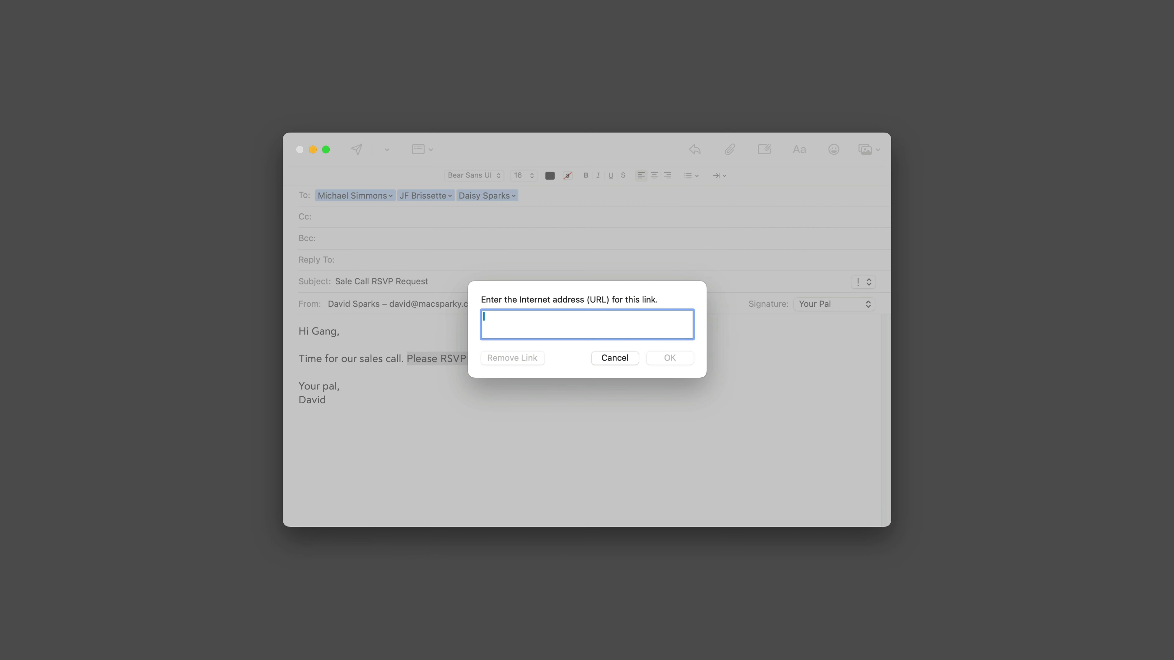
key(super+v)
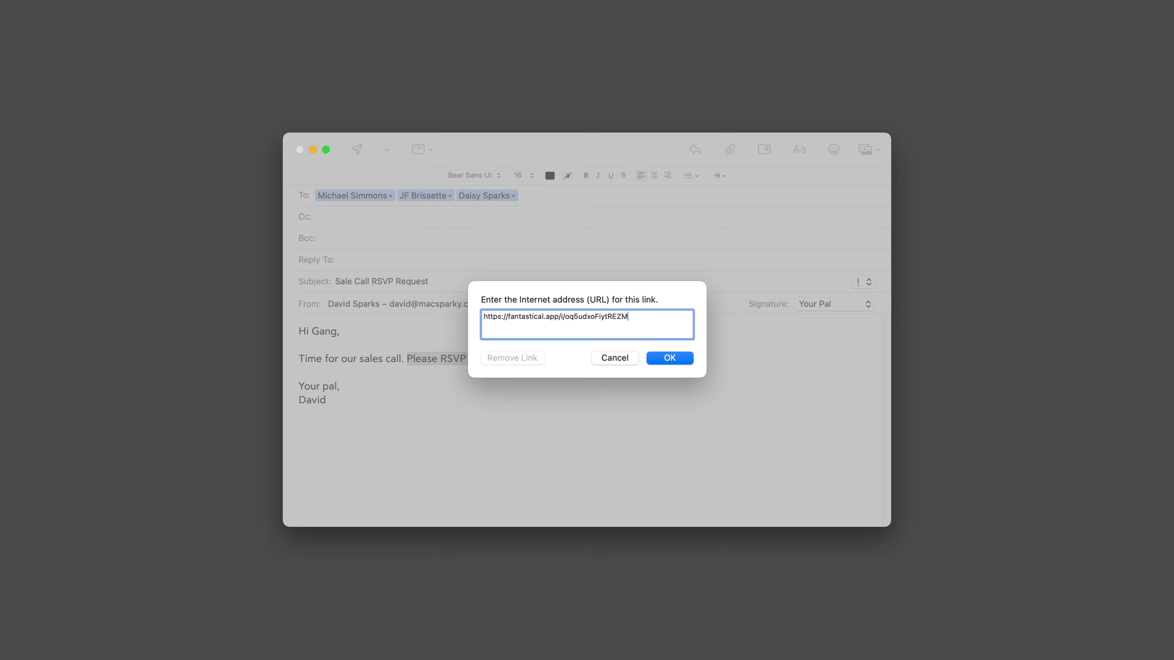
click(661, 359)
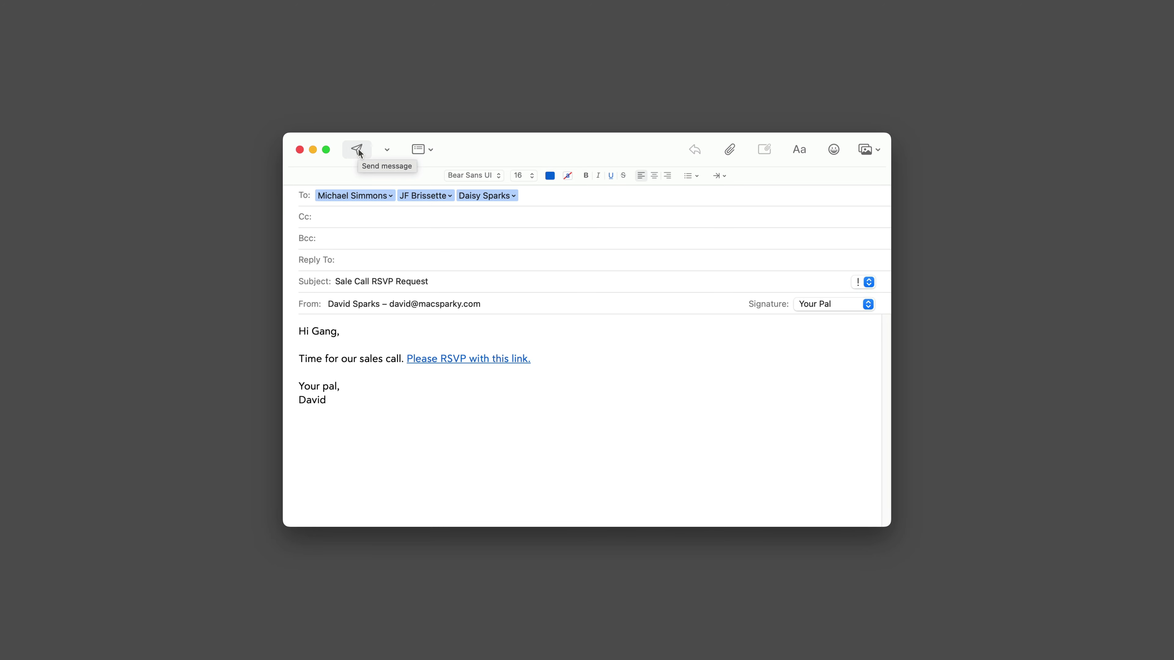
click(359, 150)
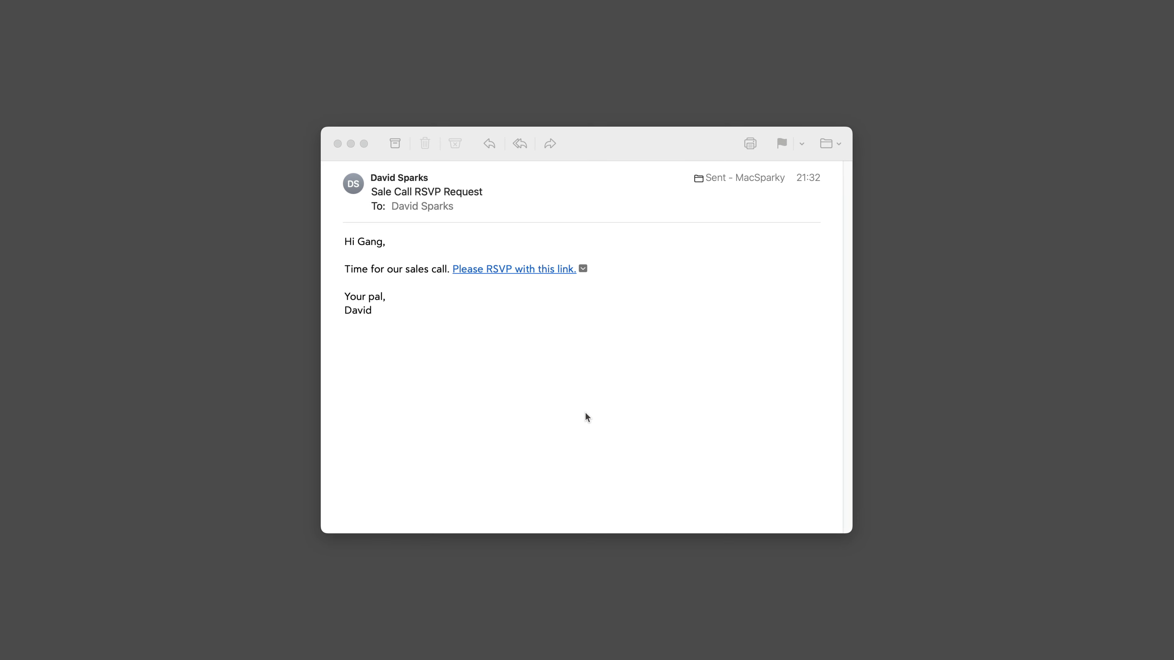
Open the sent email's RSVP link in Safari to view the Sales Call invitation page.
click(552, 387)
click(509, 270)
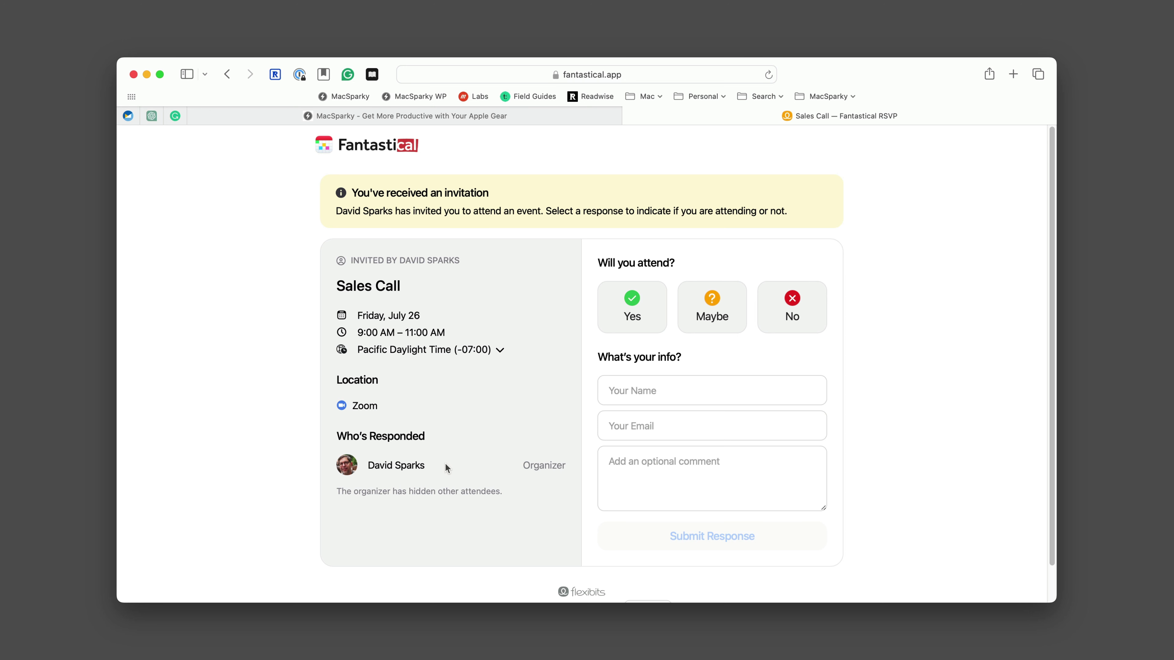
Answer Yes to attending the Sales Call on the RSVP page.
click(646, 329)
click(721, 315)
click(798, 315)
click(694, 317)
click(623, 307)
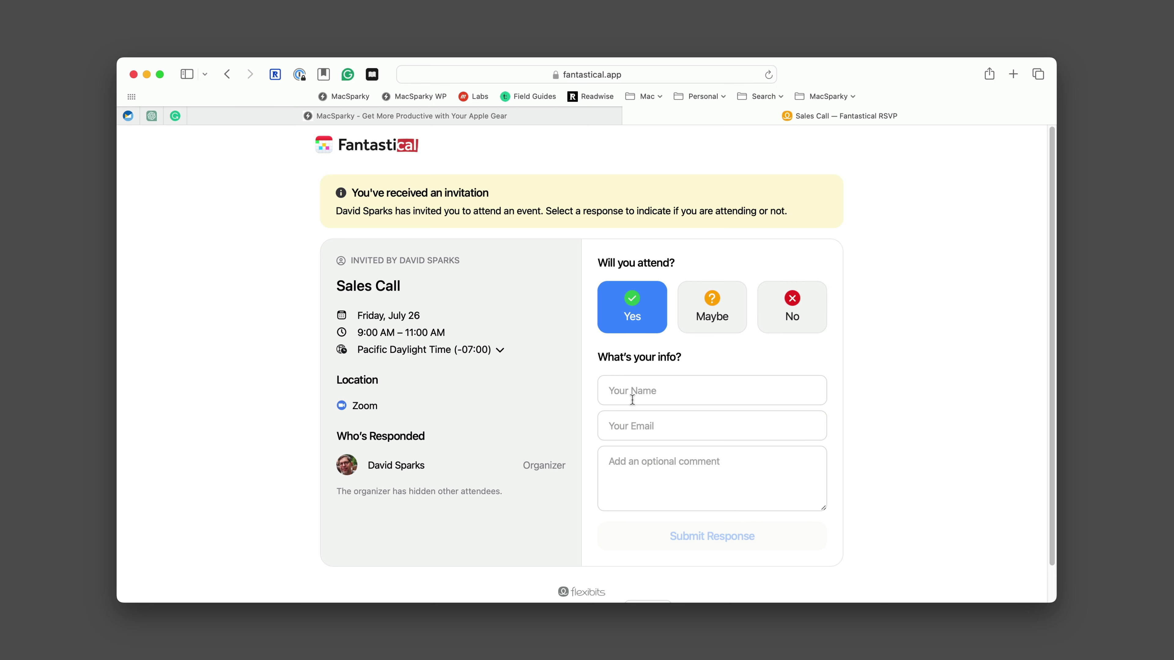
Enter the guest's name and email address and submit the response.
click(630, 388)
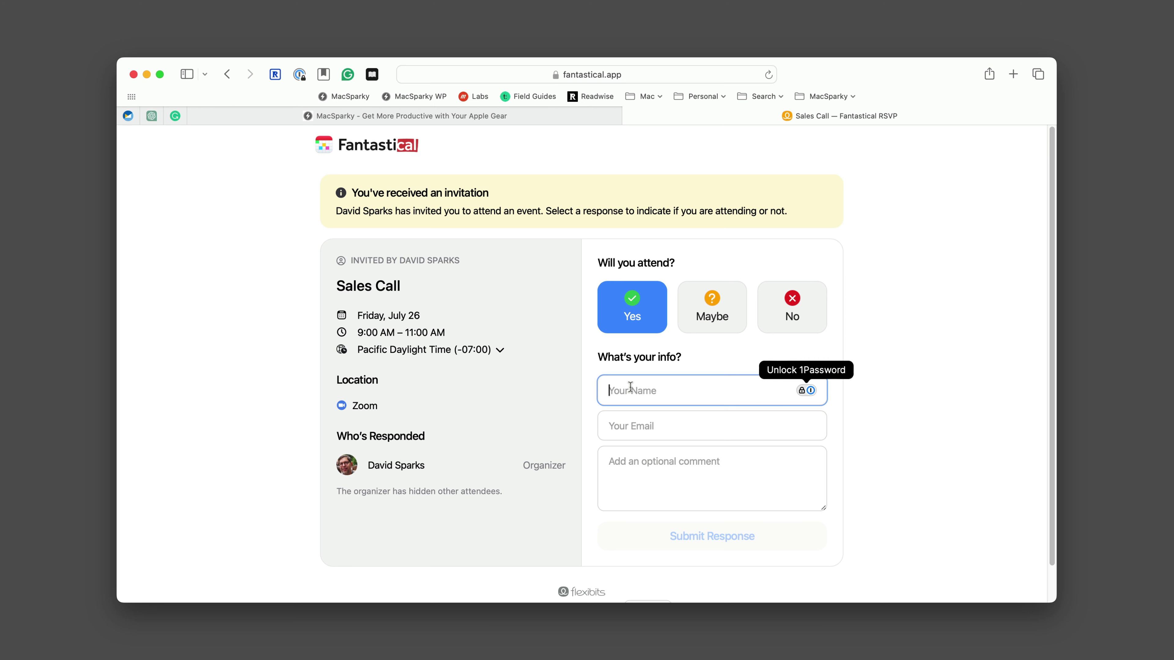
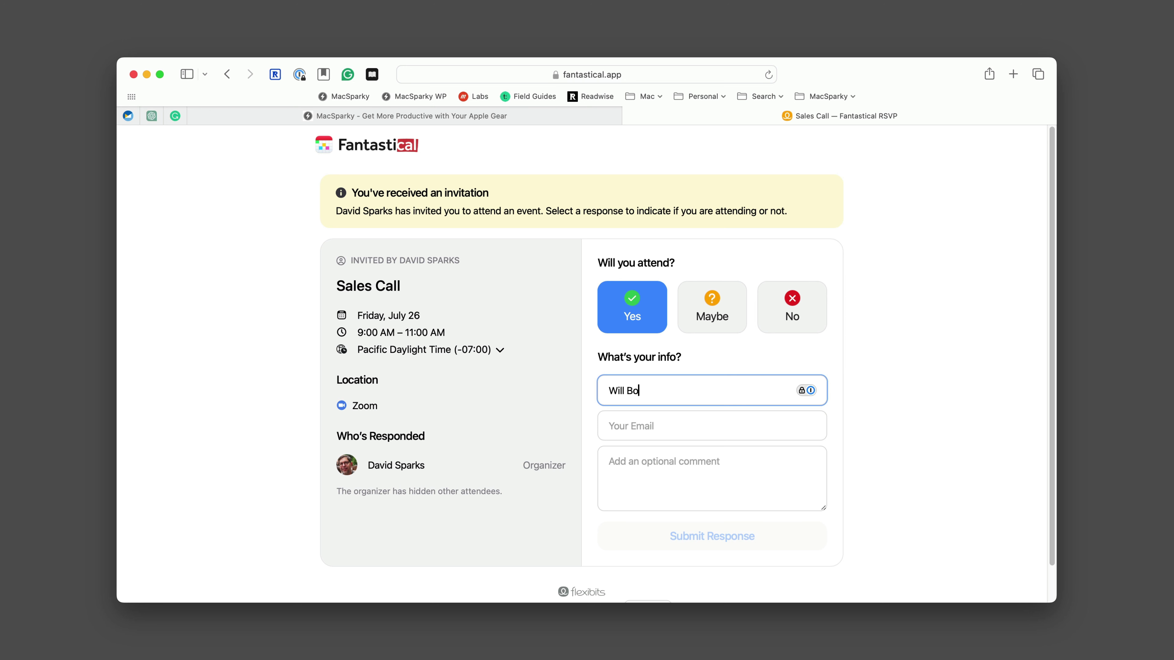
key(Tab)
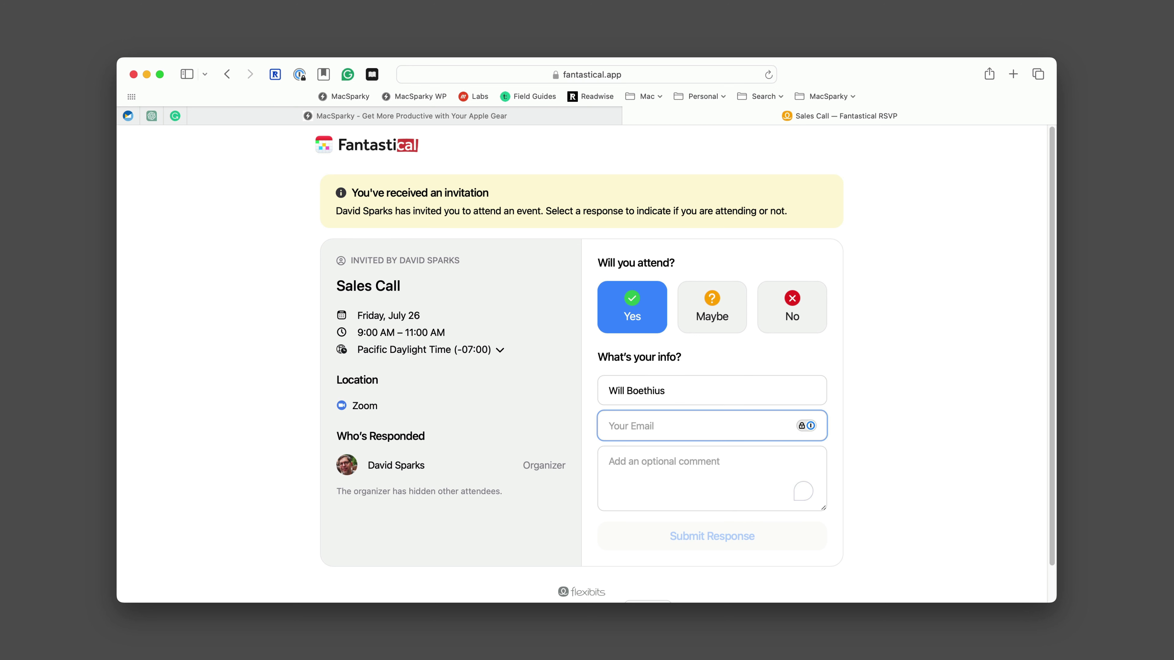
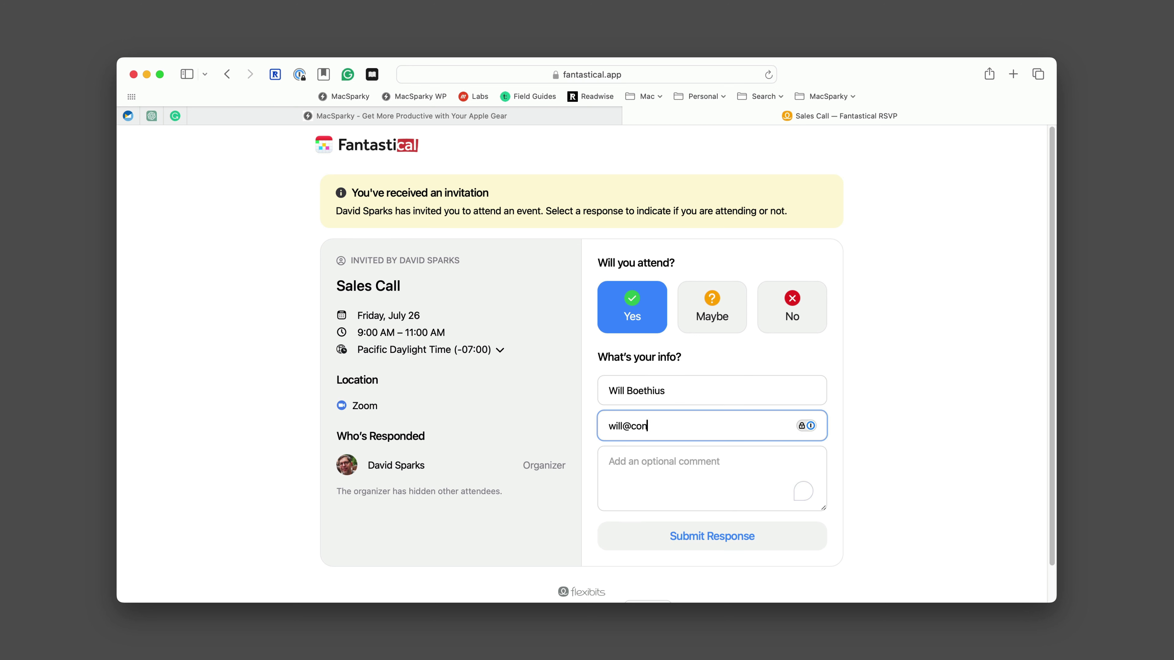
click(743, 536)
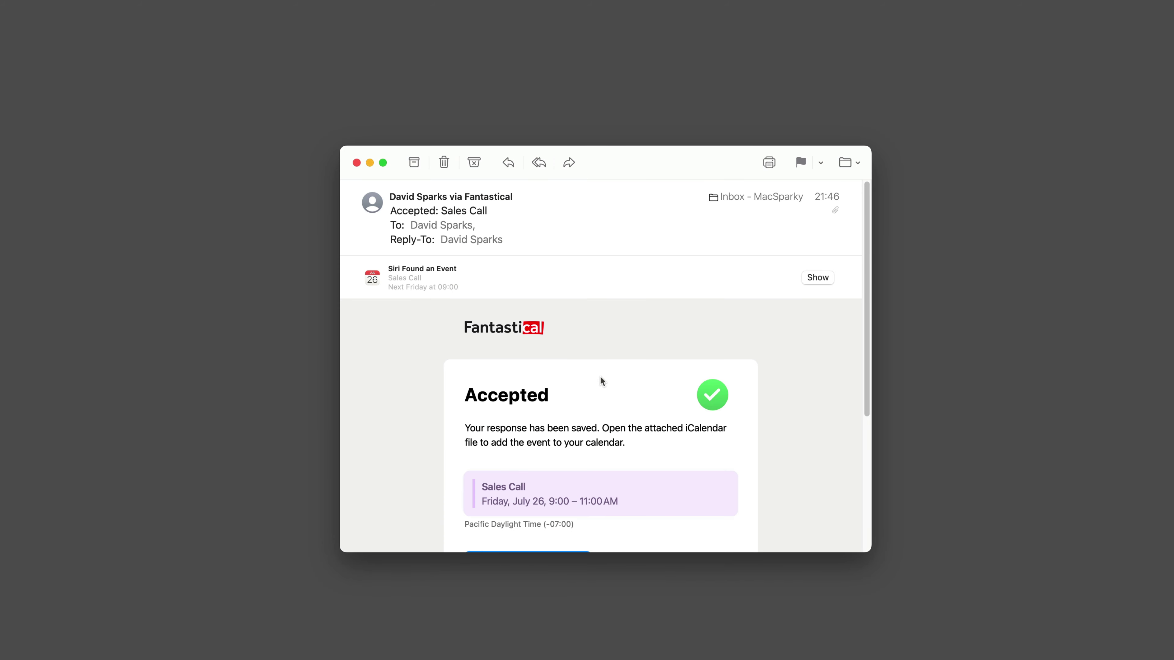
Open the Accepted email's Sales_Call.ics attachment in Fantastical.
scroll(601, 380, down, 5)
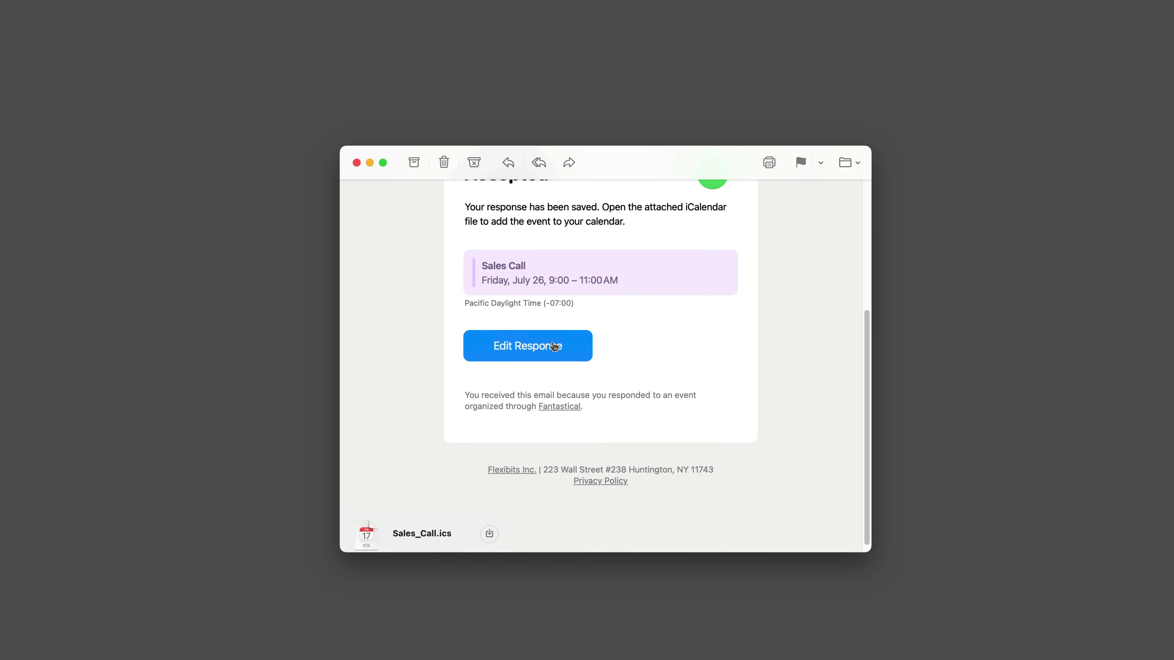
scroll(508, 283, up, 3)
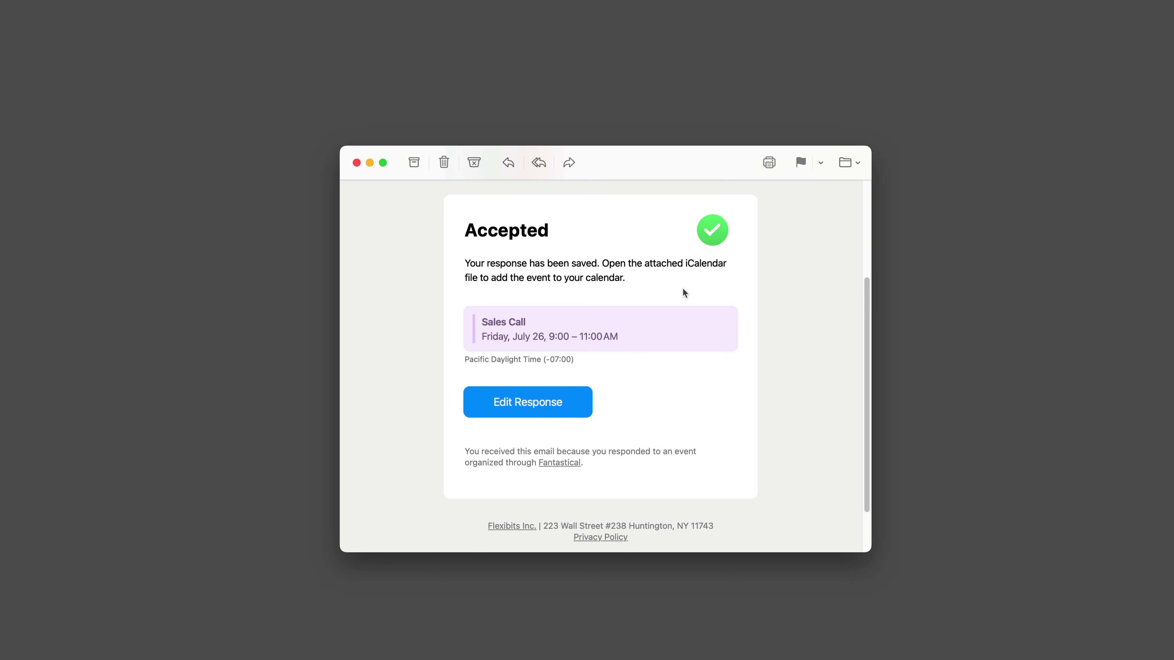
scroll(682, 289, down, 3)
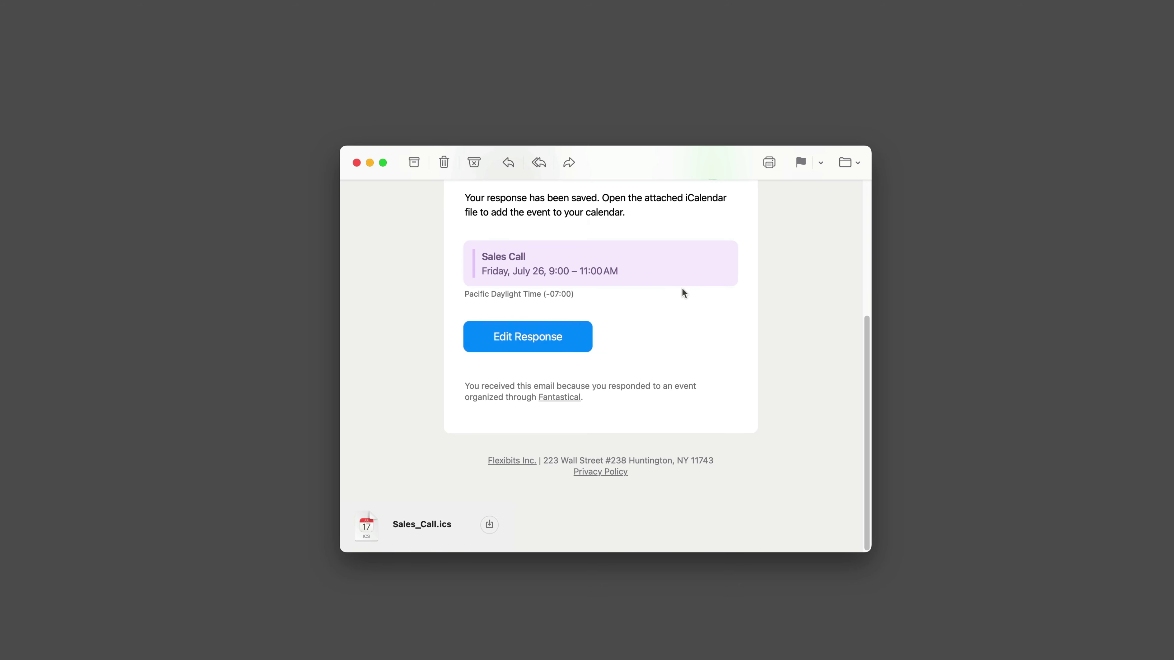
double_click(405, 532)
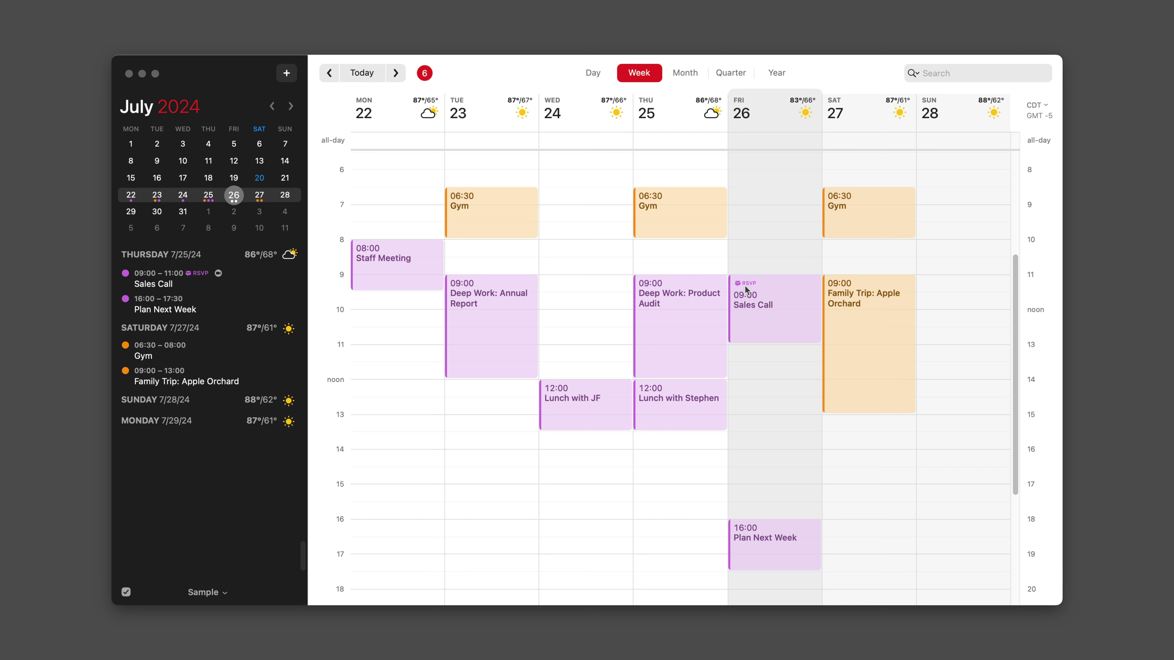
Open Sales Call's details showing four accepted attendees and copy its RSVP event link.
double_click(767, 319)
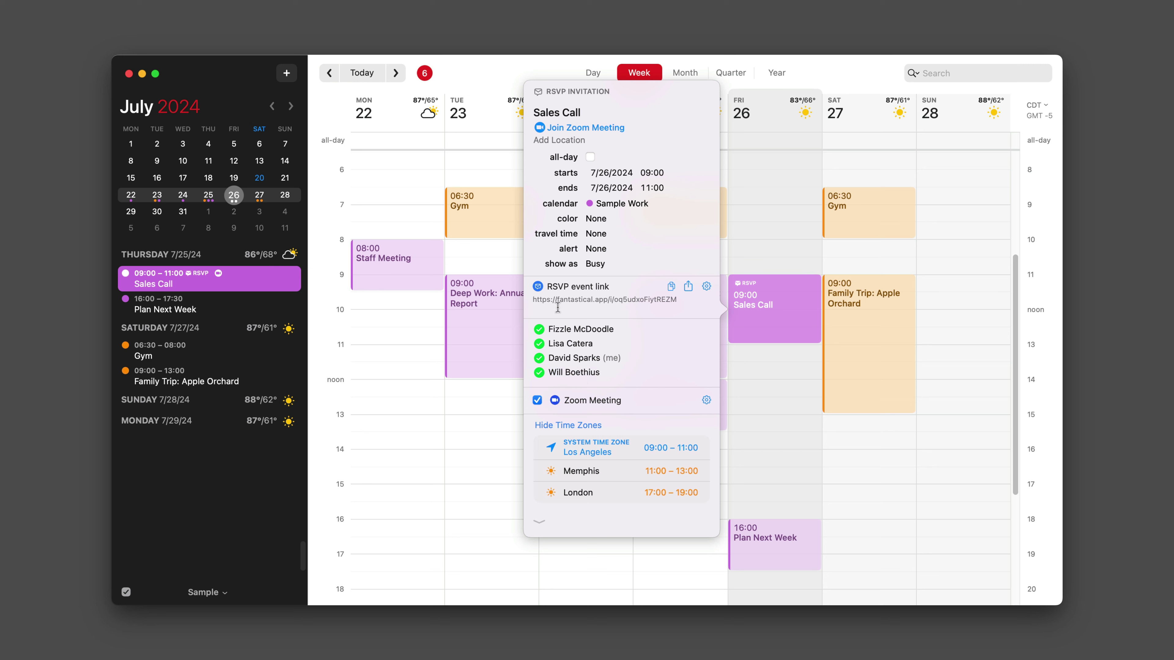
click(671, 287)
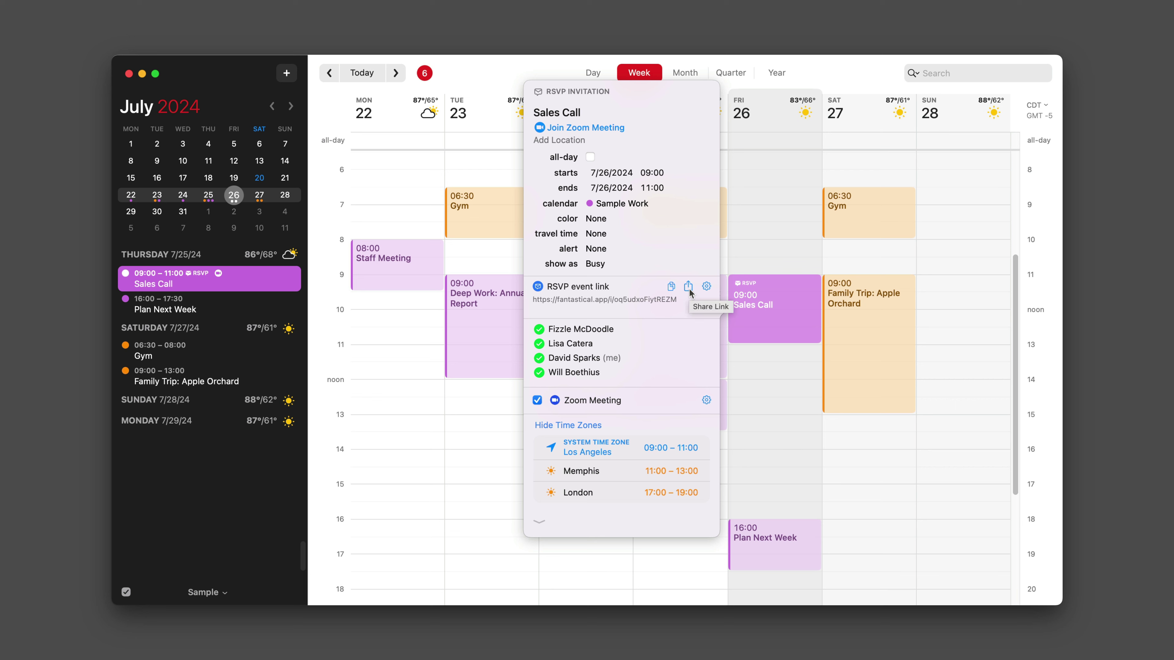
click(707, 286)
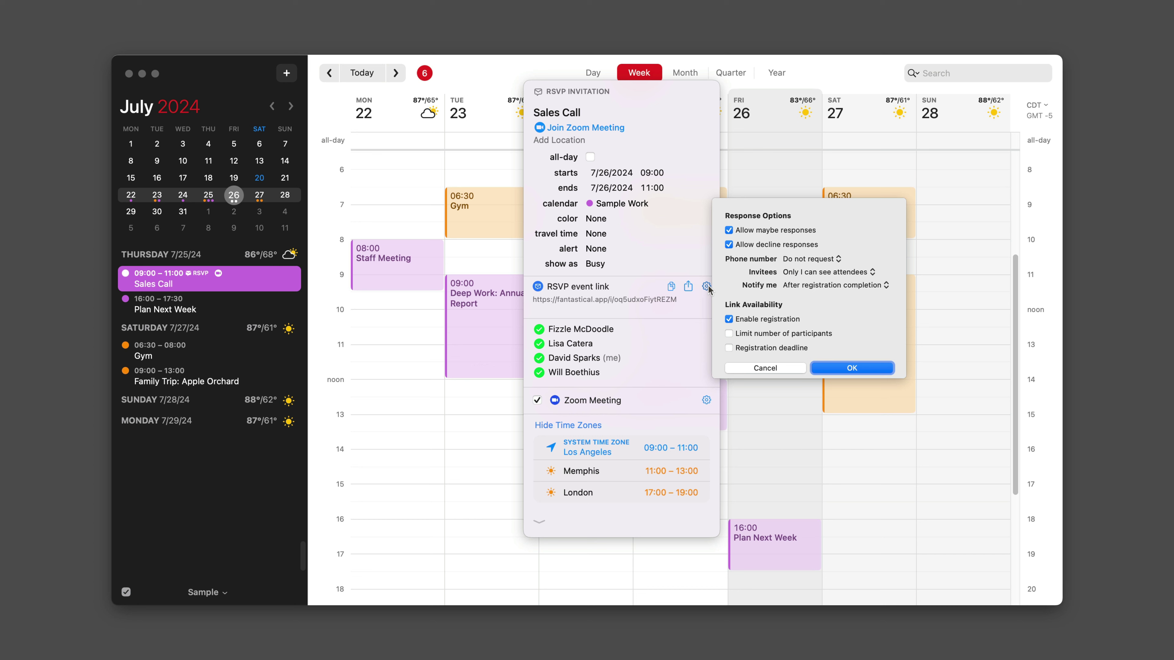
click(745, 367)
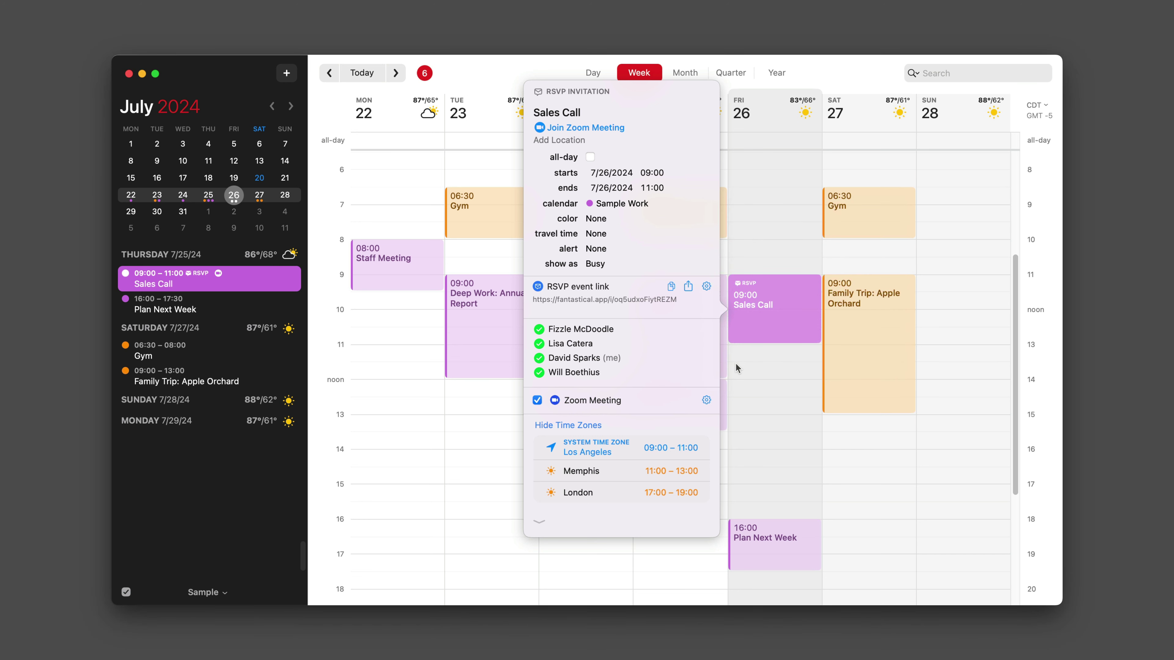
Start an email to all Sales Call invitees from the first attendee's options menu.
click(617, 331)
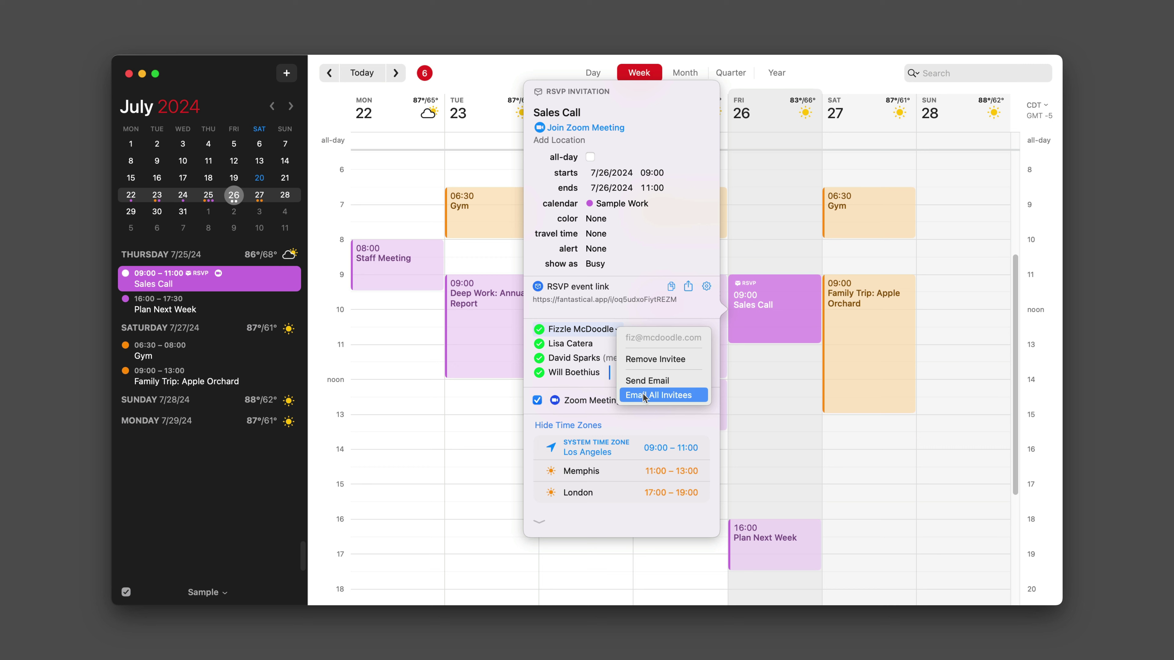
click(651, 400)
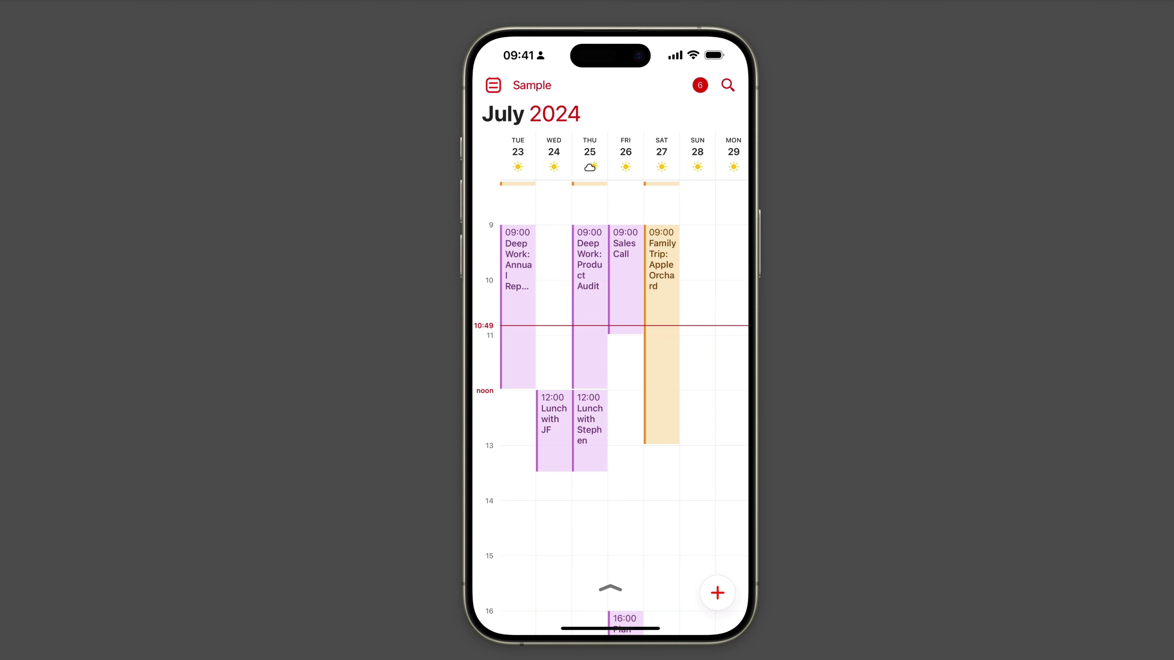
click(625, 259)
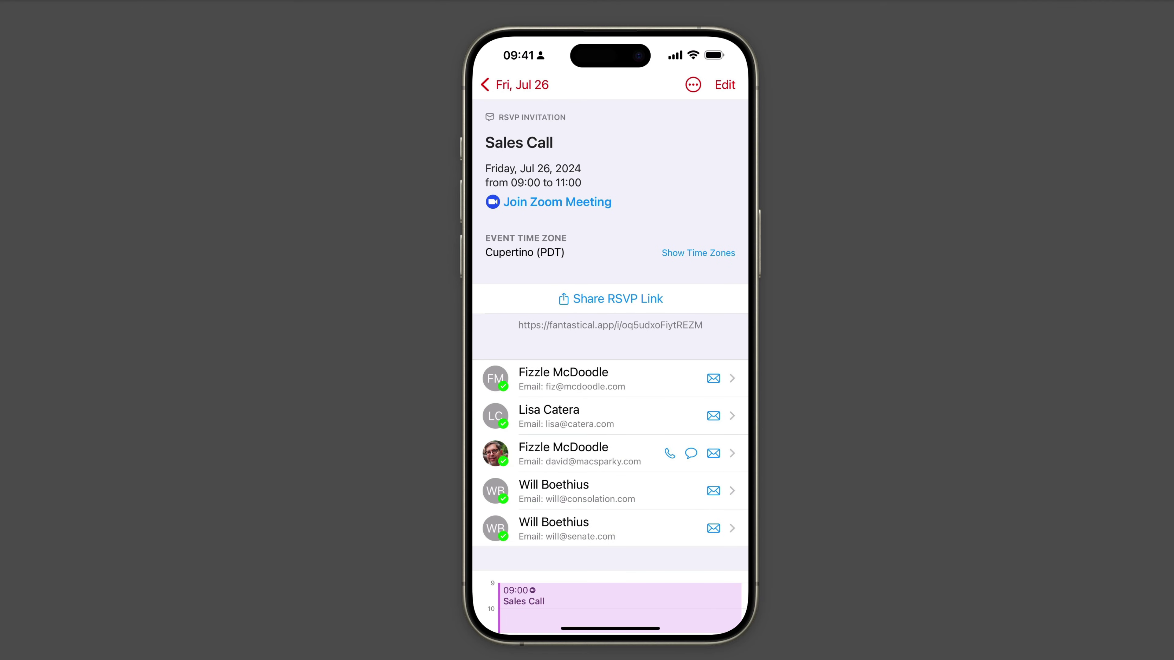
click(610, 299)
click(713, 378)
click(610, 232)
click(563, 378)
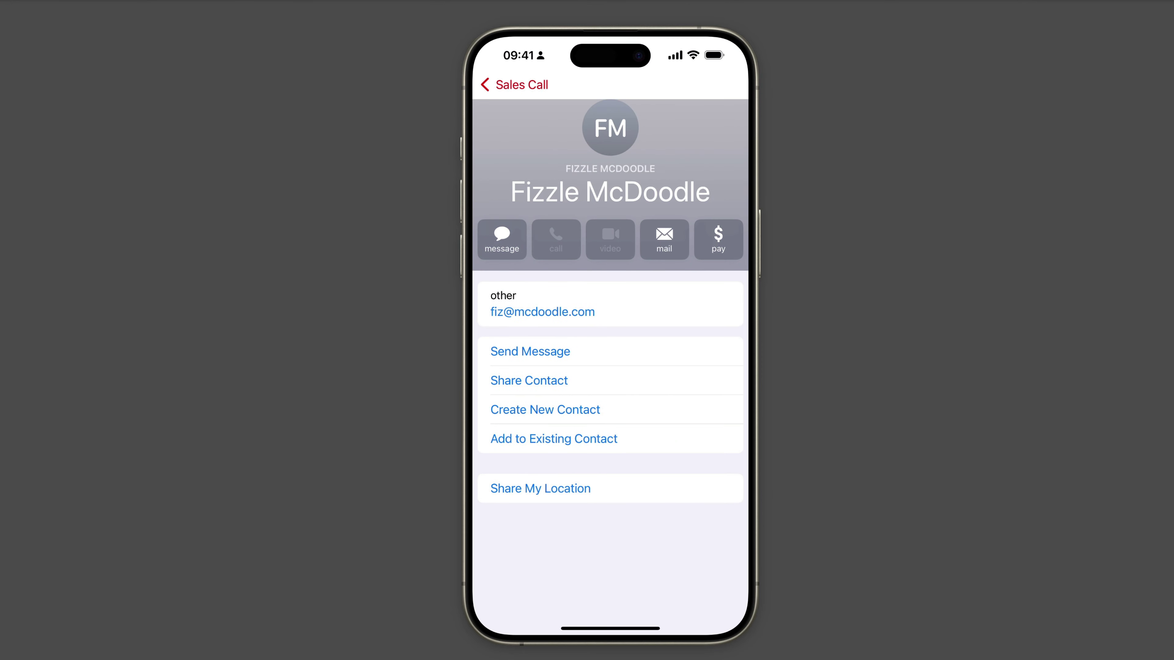
click(515, 84)
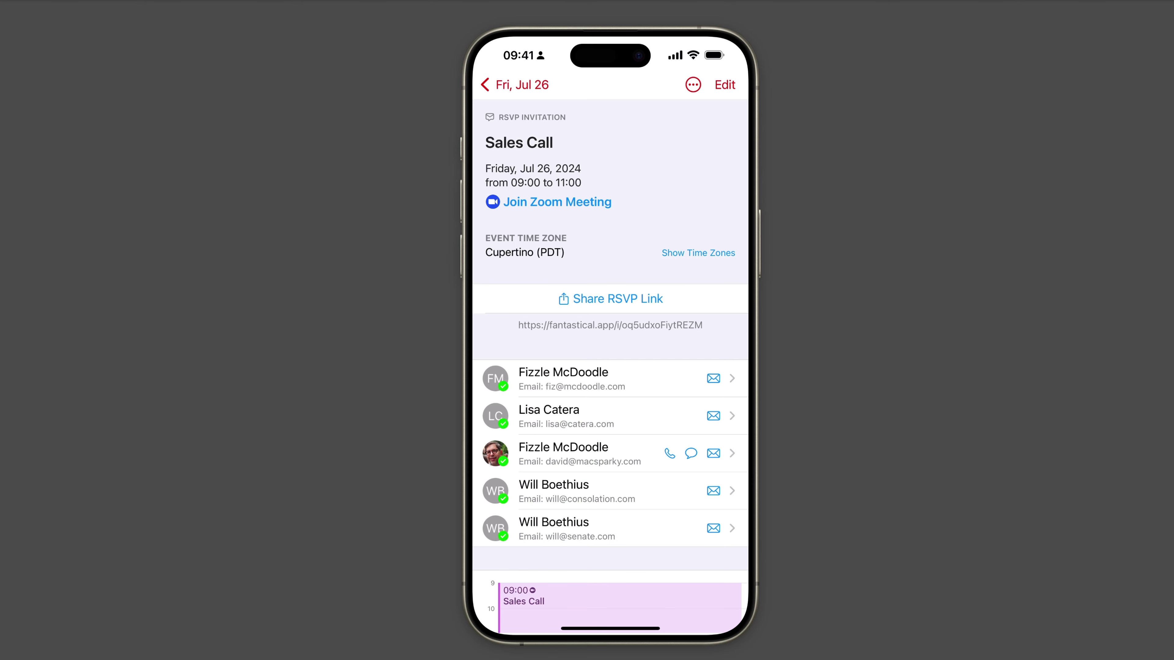
click(515, 85)
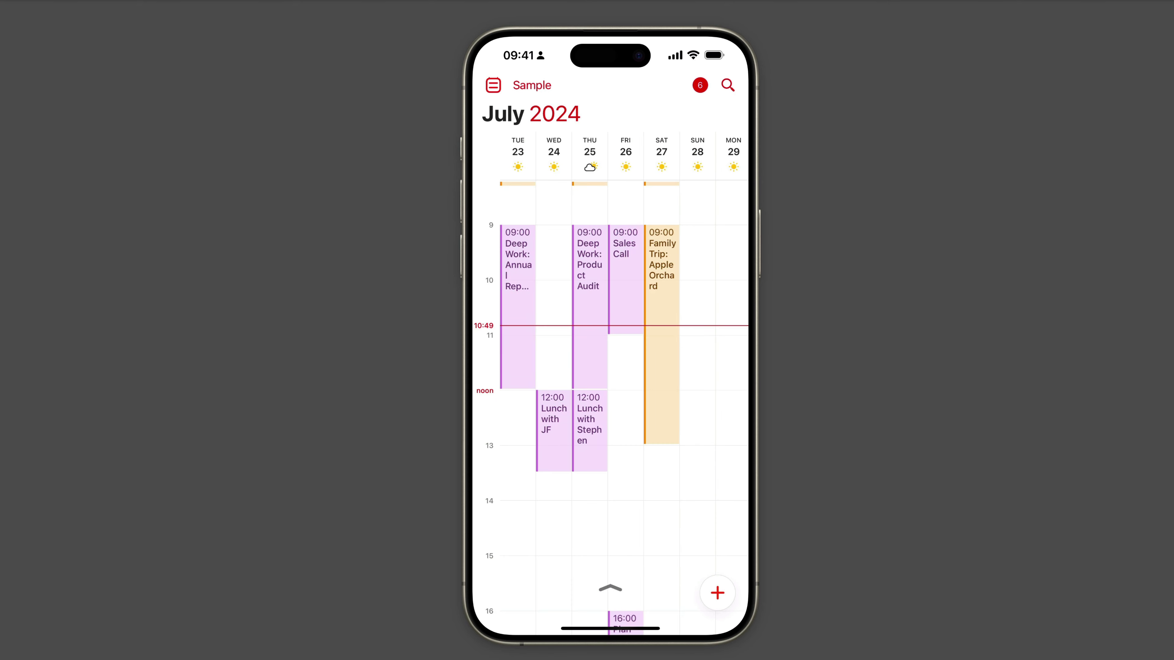
Create a new event titled 'Staff Meeting' on Jul 26, 12:00–13:00.
click(625, 416)
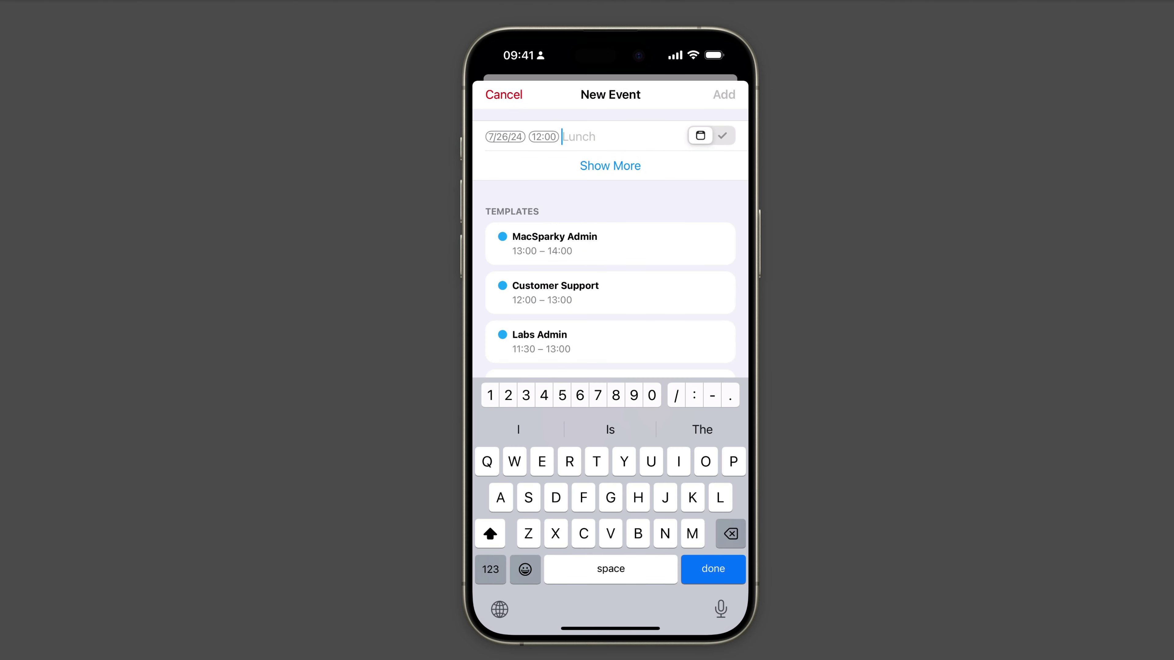
text(Staff Meeting)
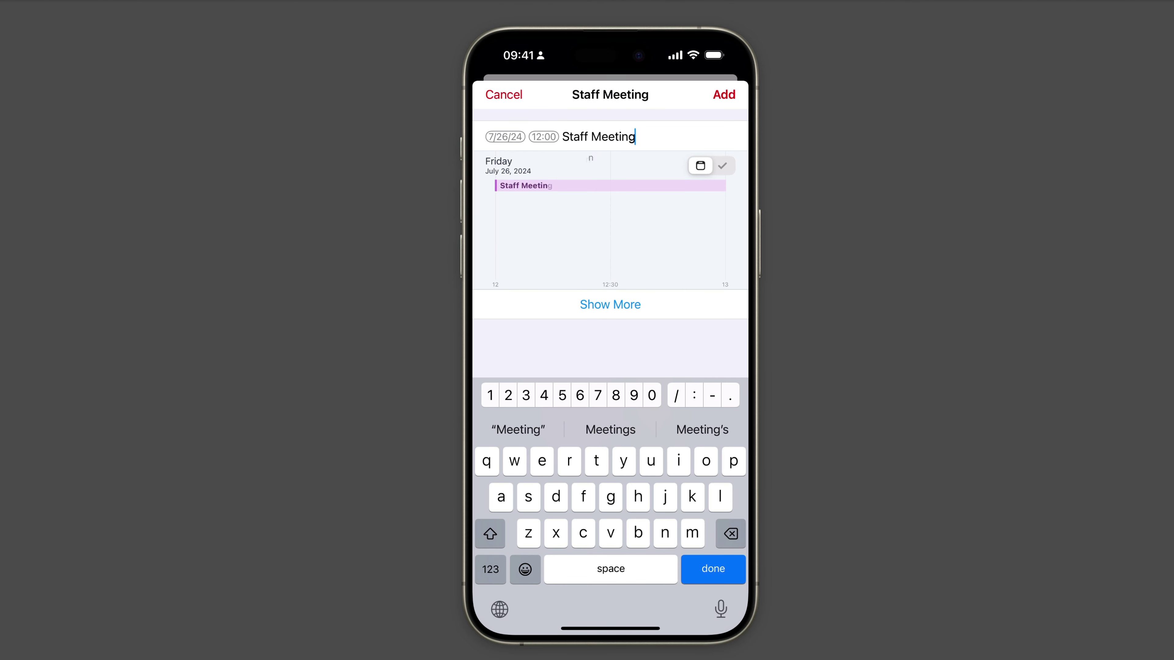
key(Return)
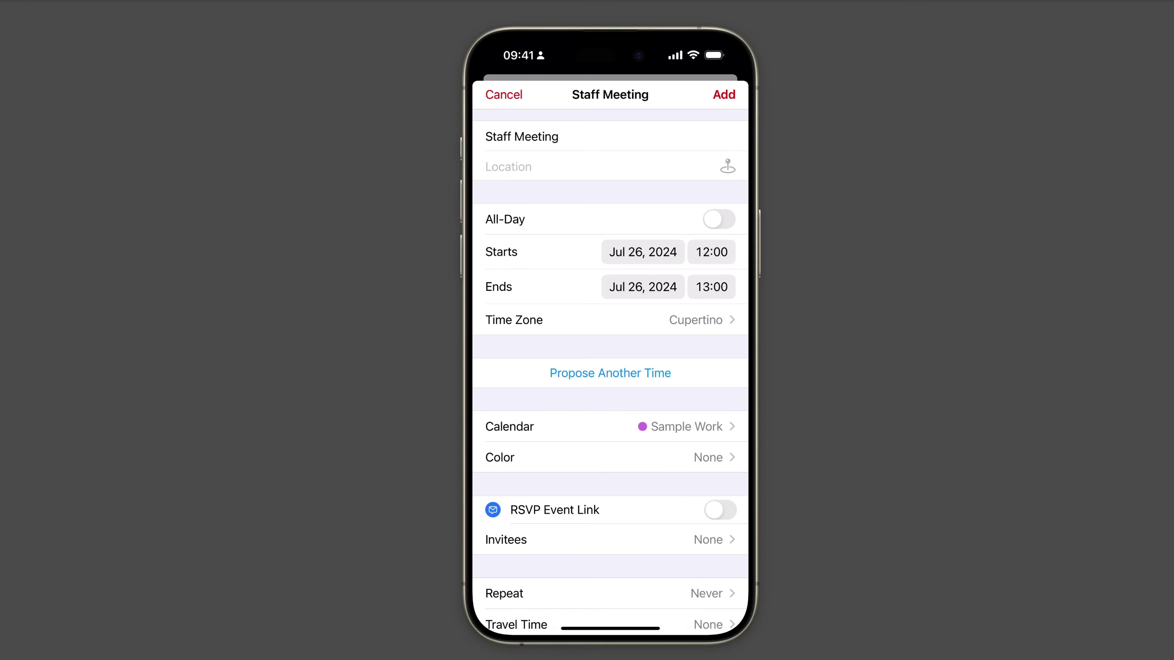
Switch on the RSVP Event Link for the Staff Meeting event.
click(558, 136)
scroll(610, 369, down, 4)
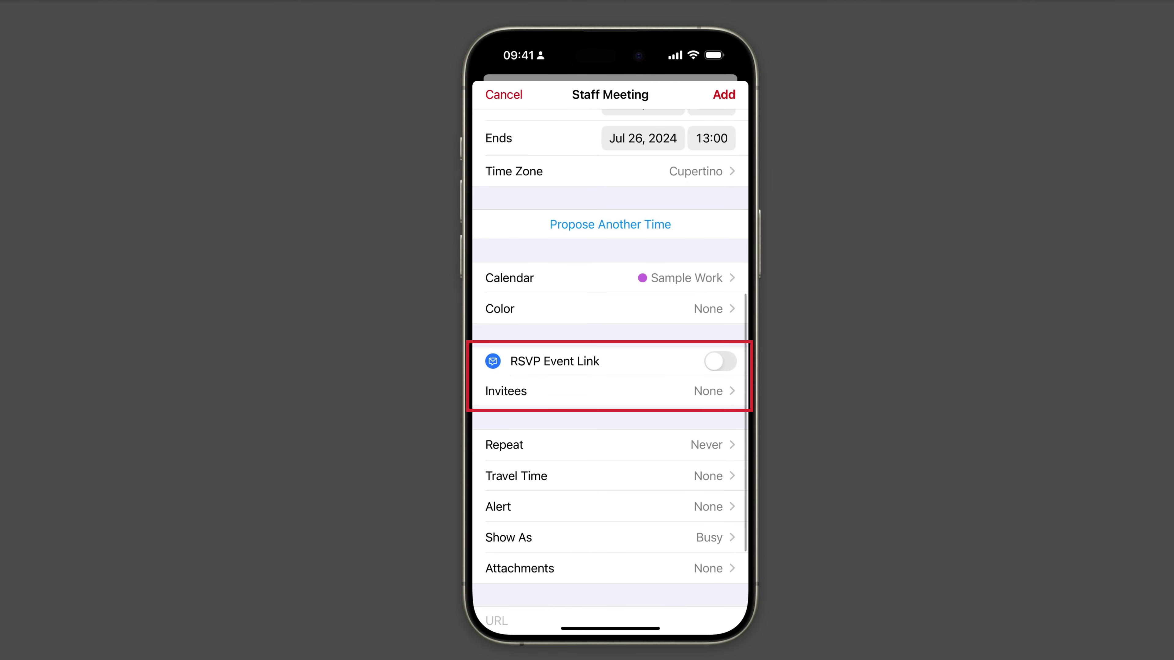
click(719, 361)
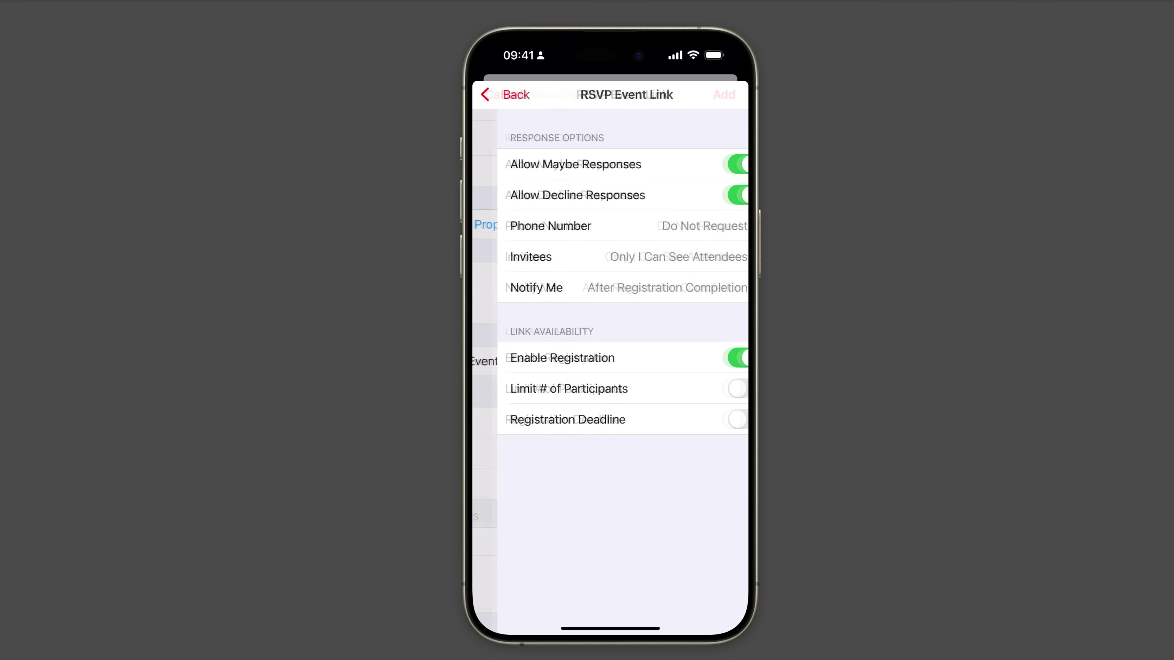